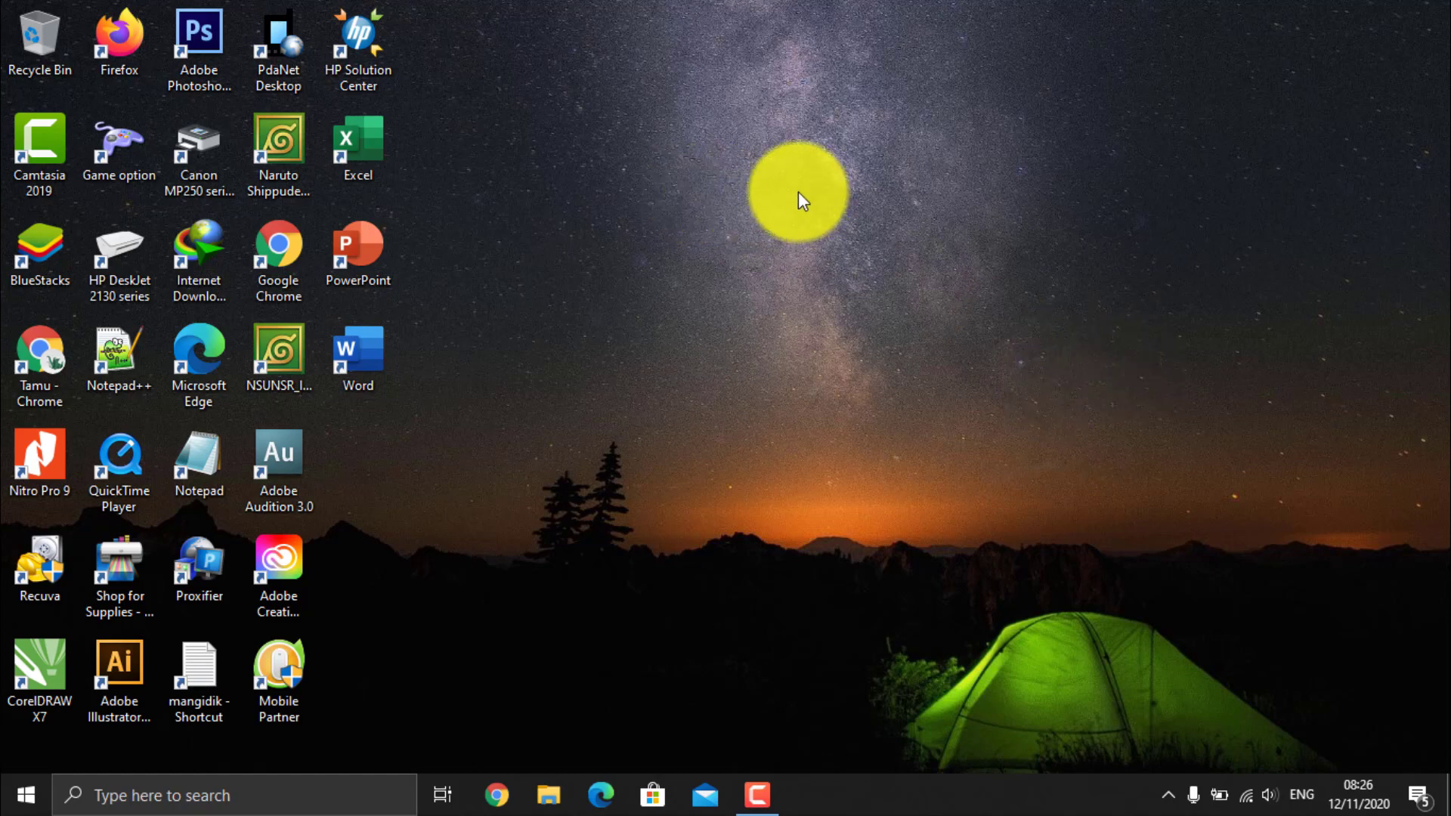
# Launch Google Chrome and go to lilyspeech.com.
pyautogui.click(283, 255)
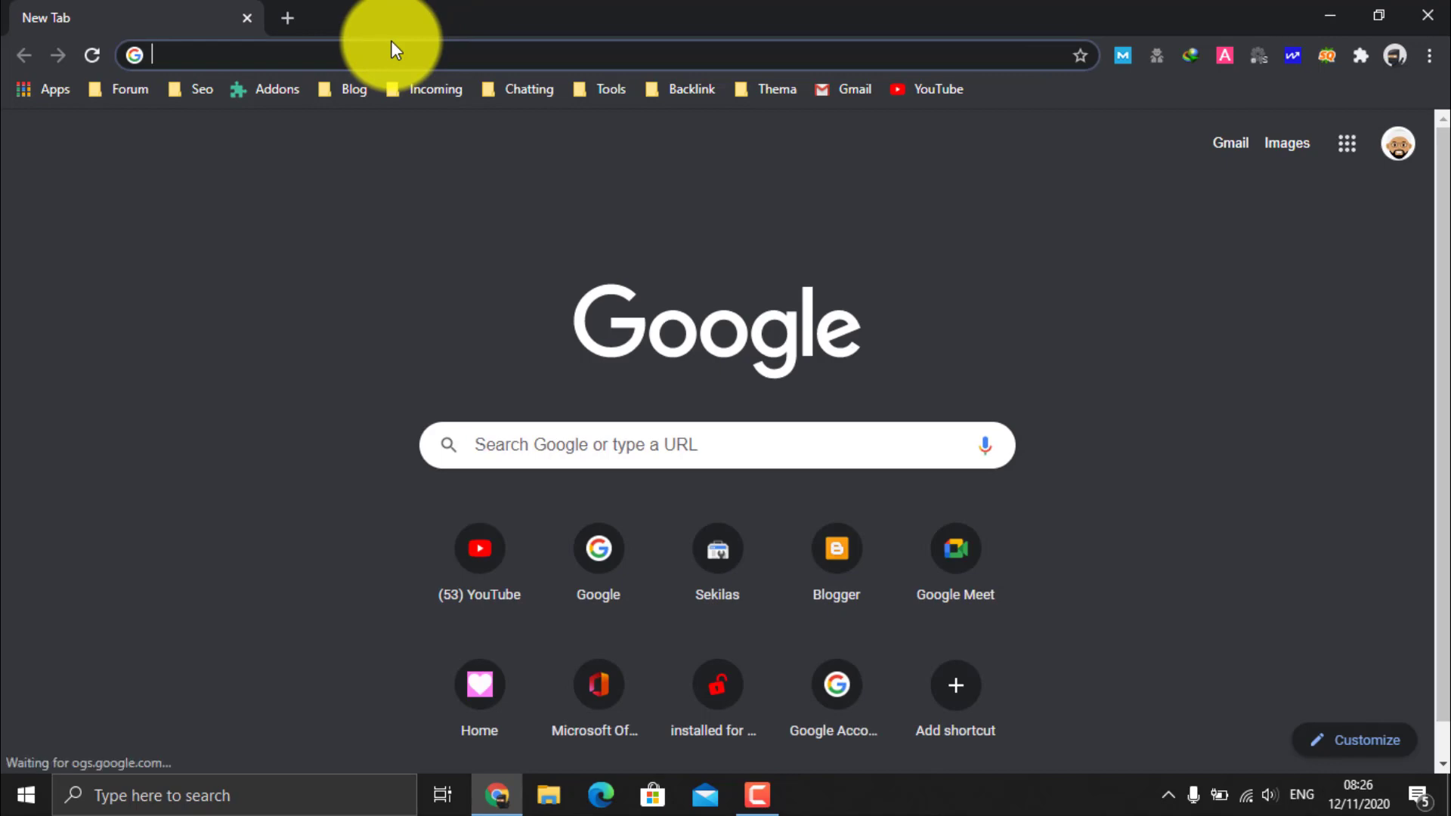
pyautogui.write('l')
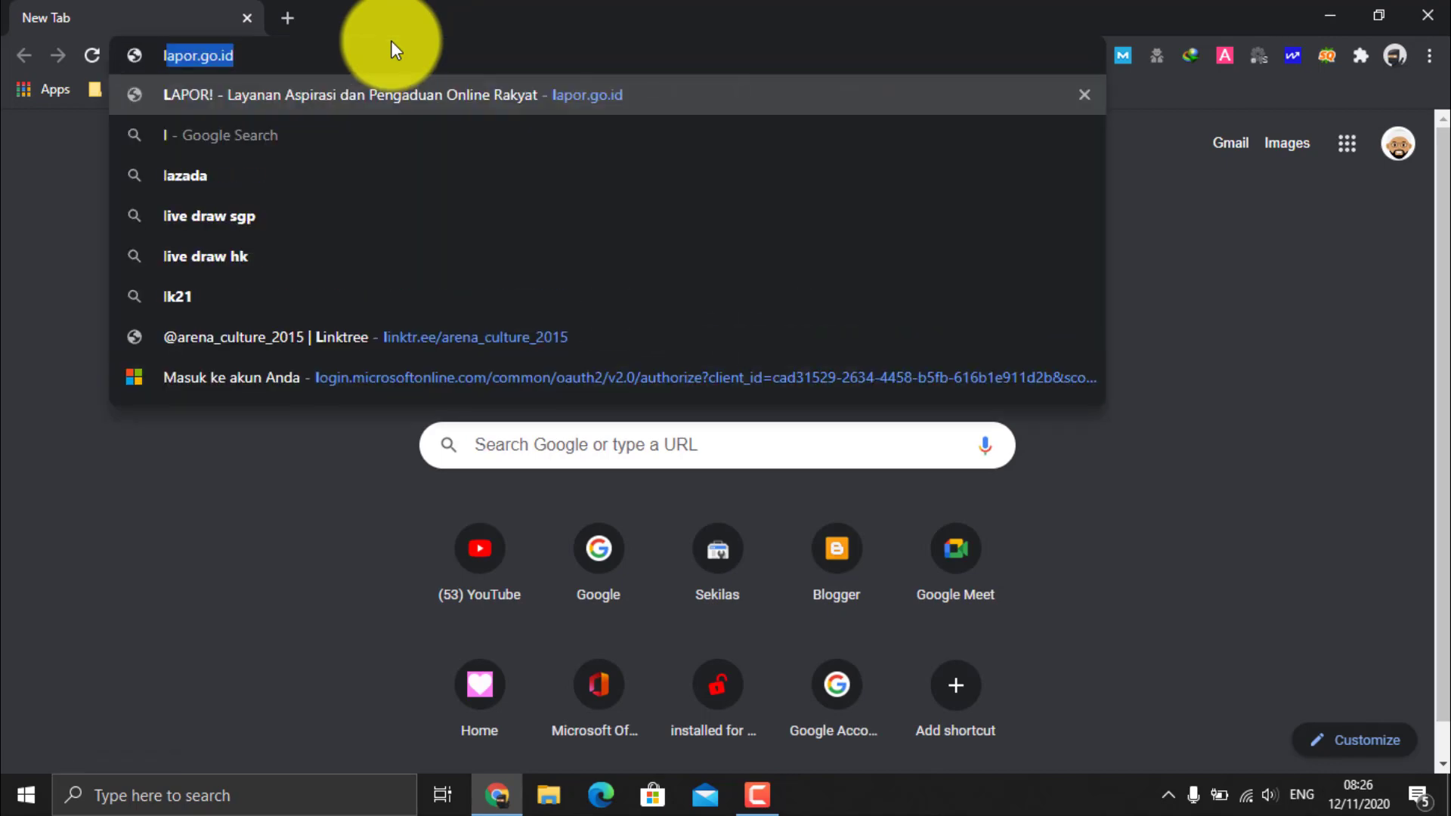
pyautogui.write('ilysp')
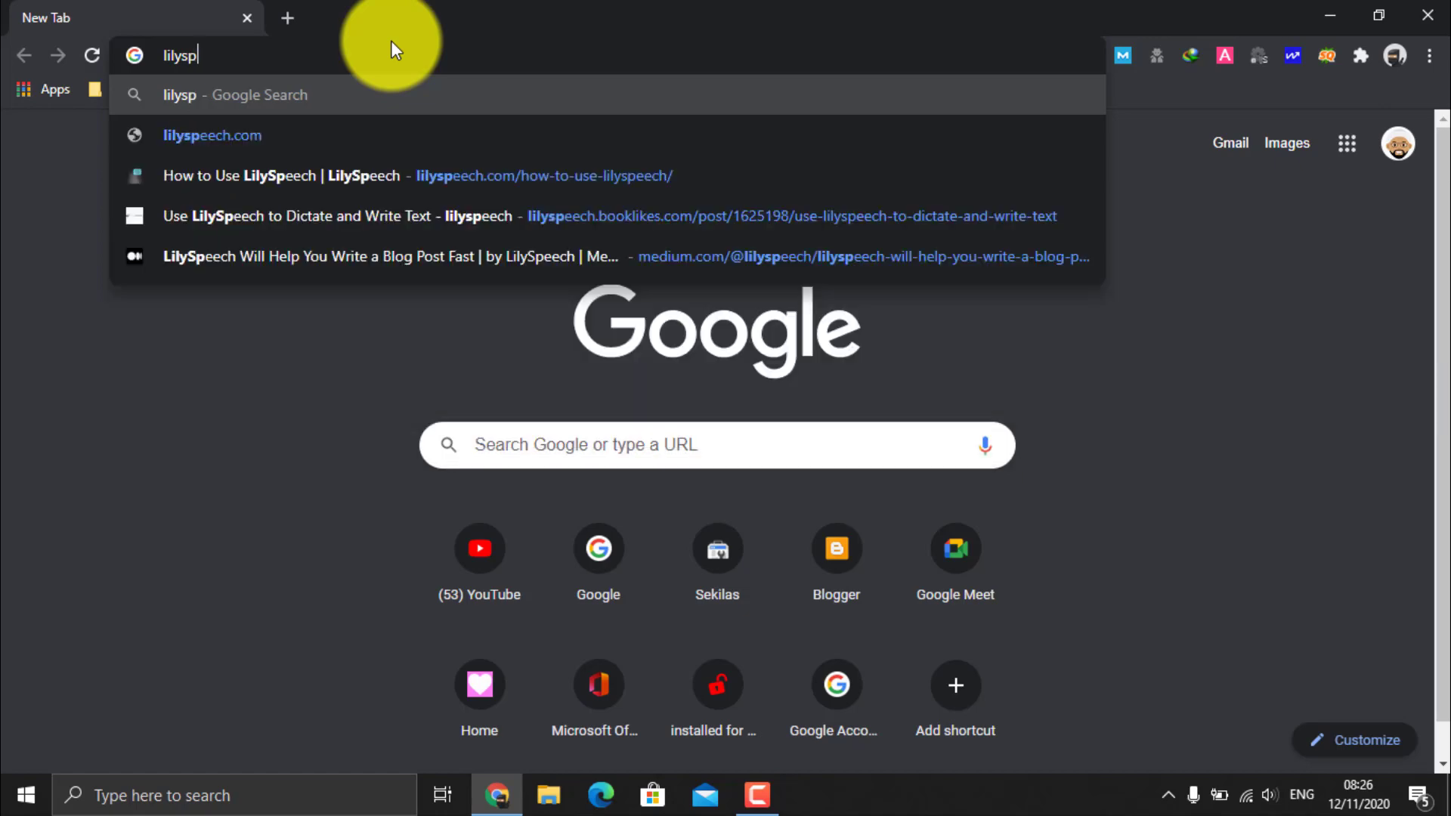
pyautogui.write('eech')
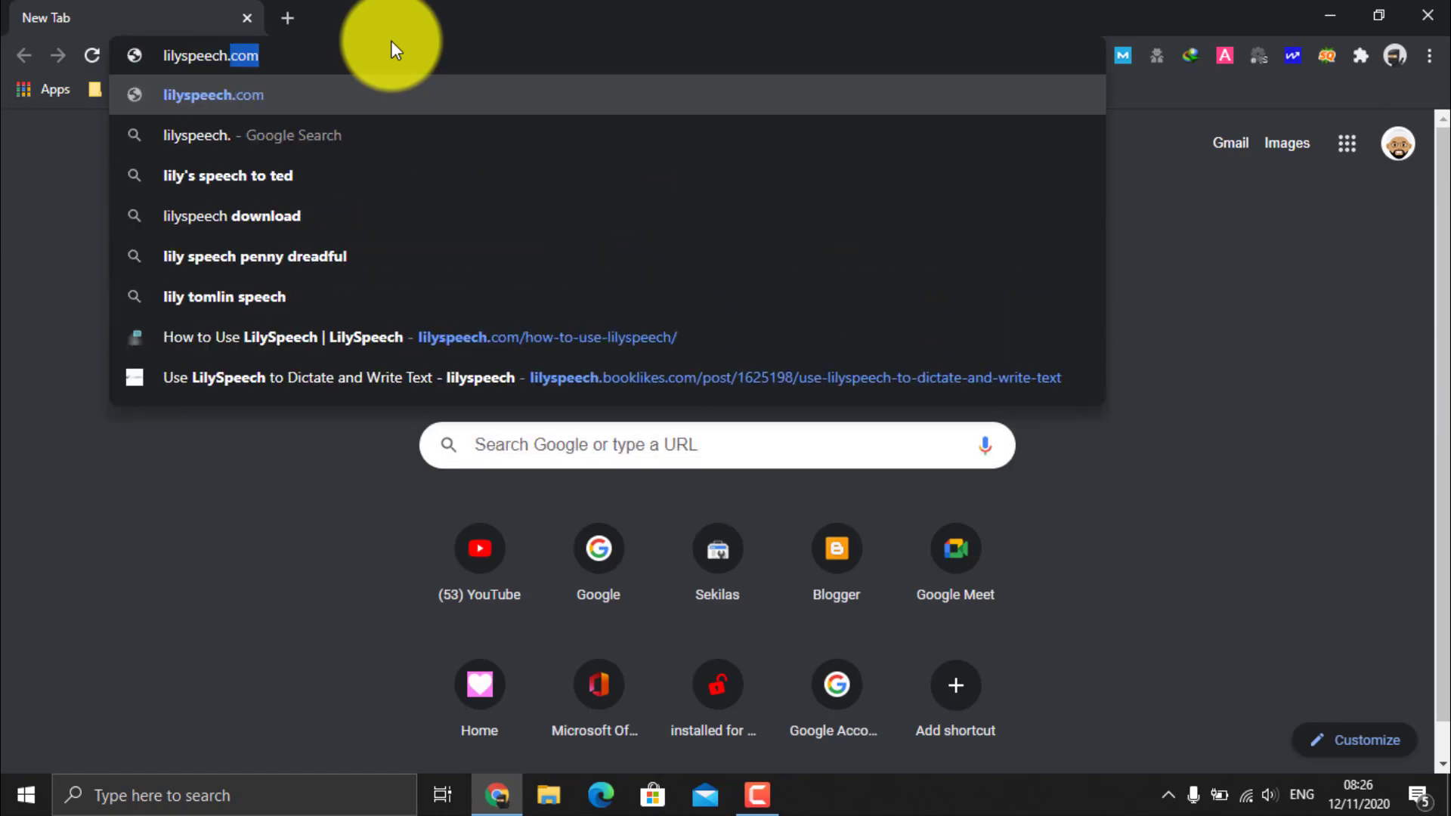
pyautogui.write('.com')
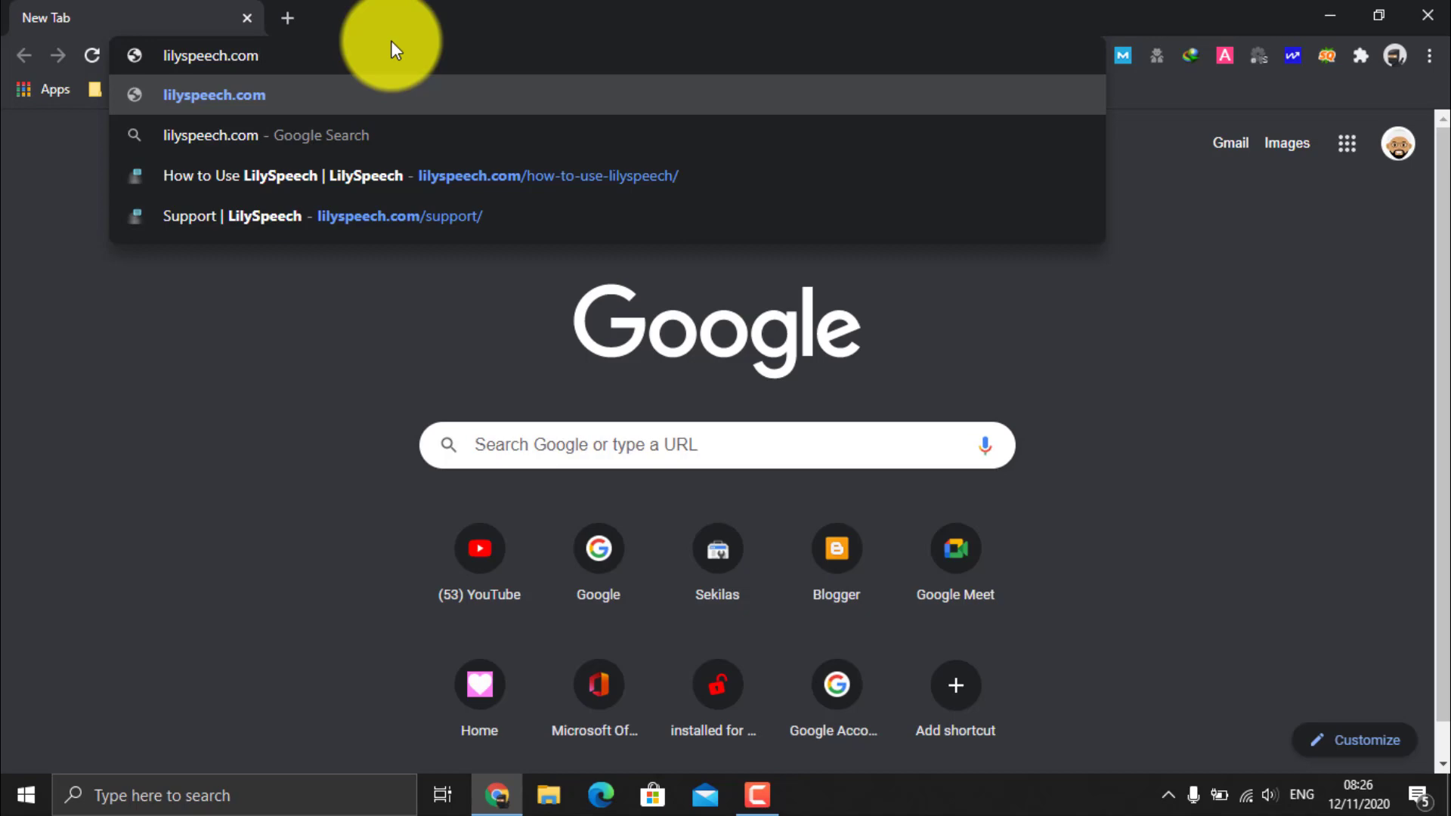
pyautogui.press('Return')
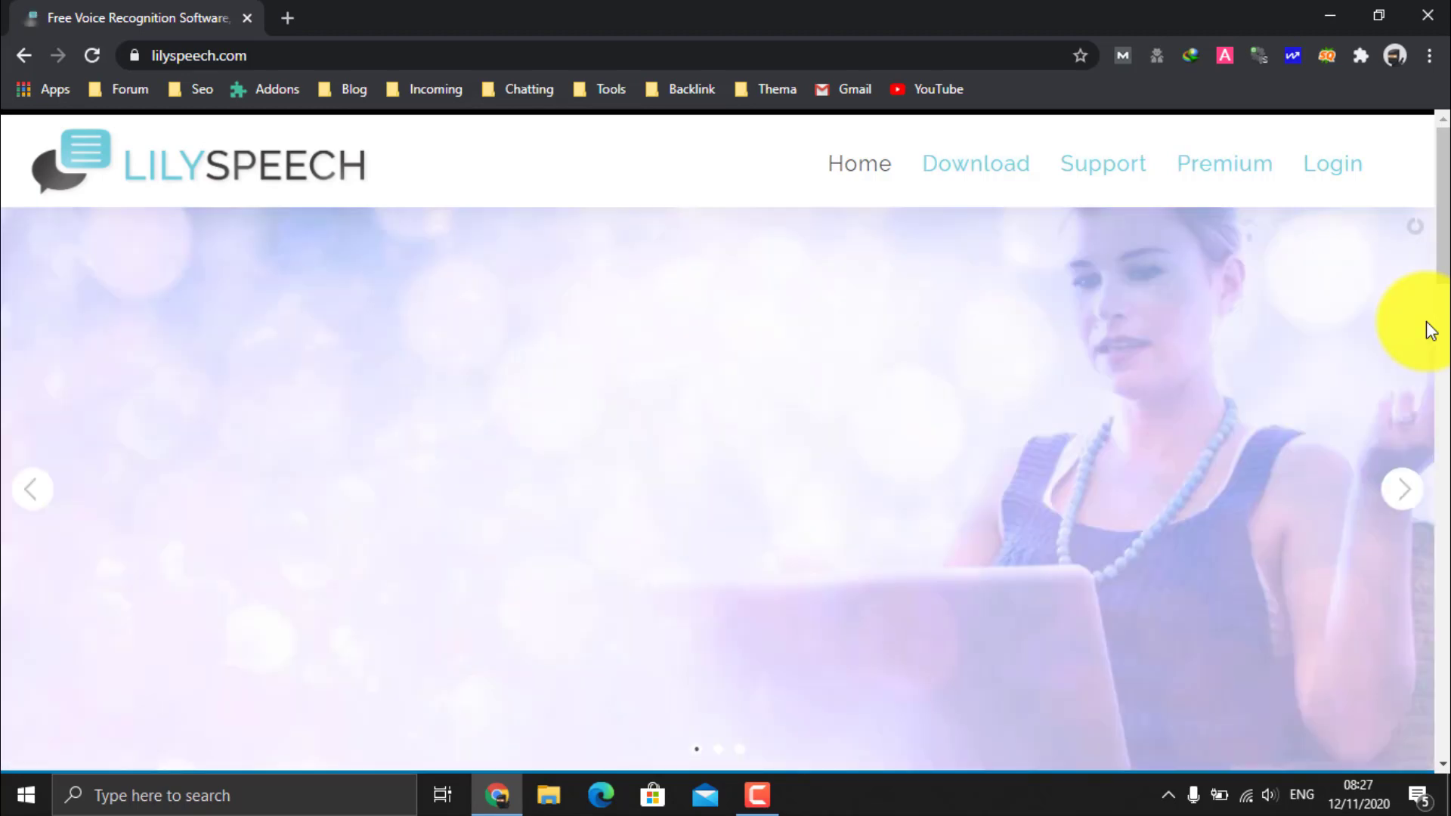
# Browse the homepage, then open the Download page with the Free and Premium ($29.99/Yr) versions.
pyautogui.scroll(-3, 1315, 405)
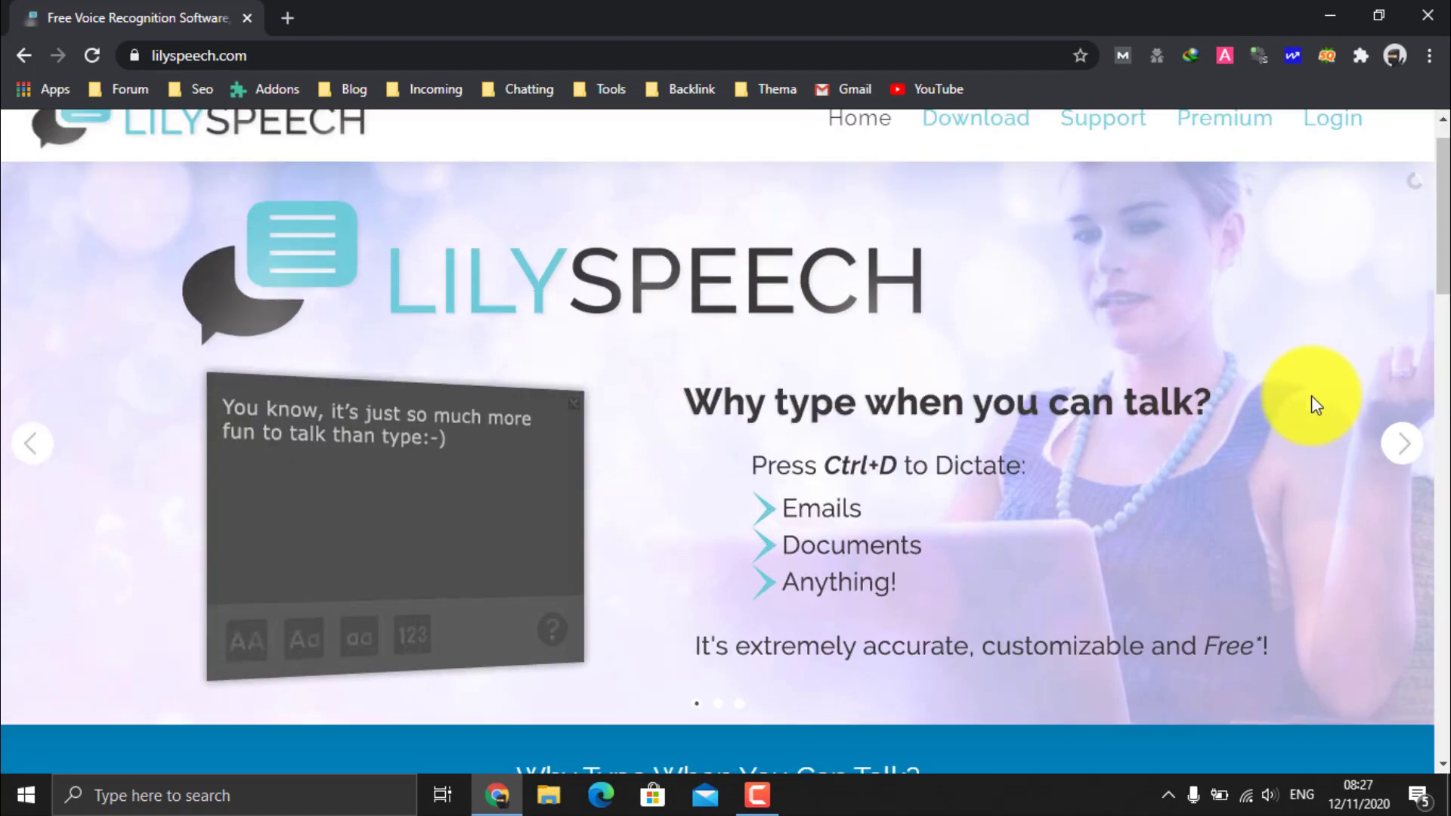
pyautogui.scroll(-8, 1313, 400)
pyautogui.scroll(9, 1313, 400)
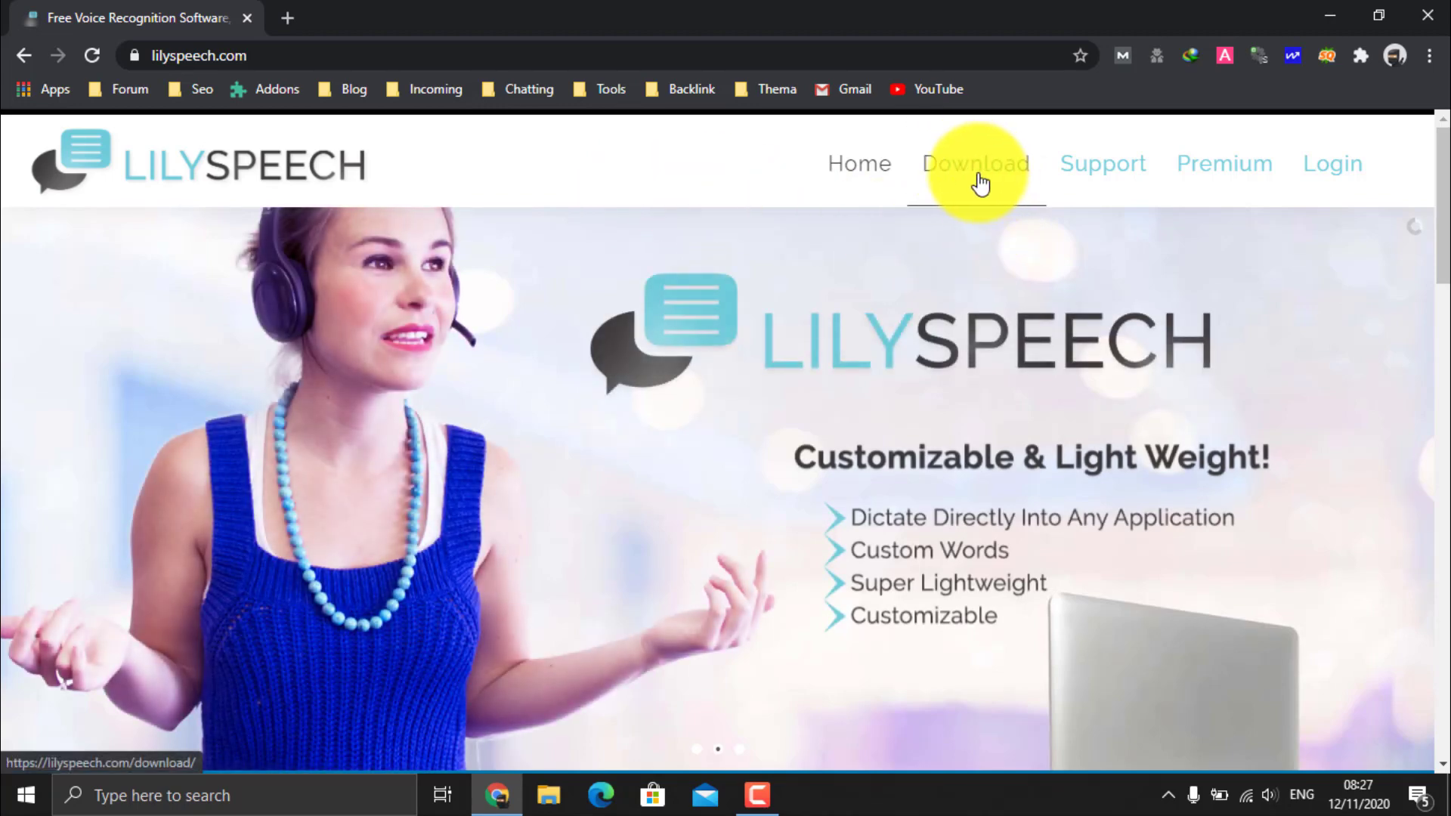
pyautogui.click(978, 180)
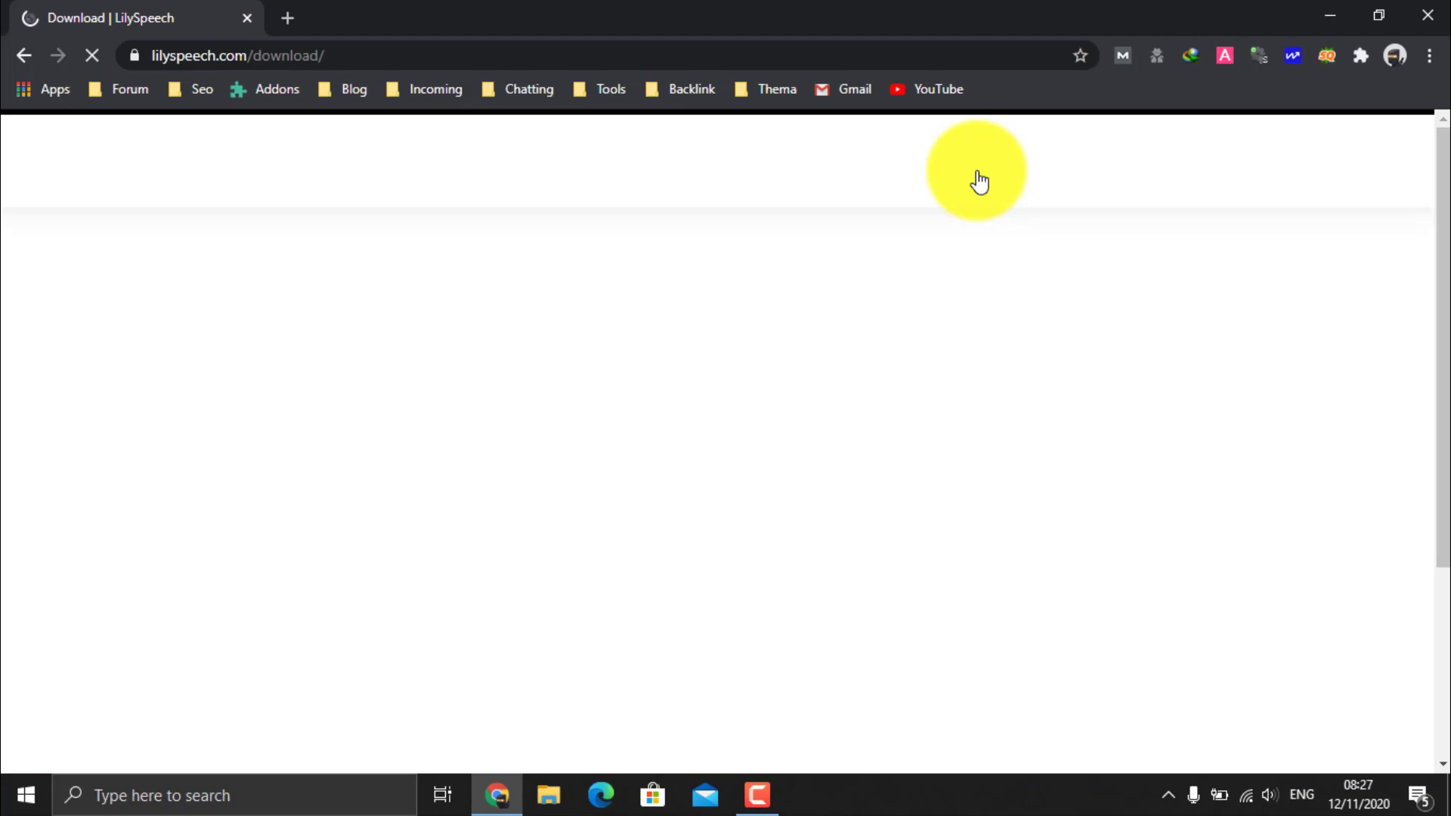
pyautogui.scroll(-3, 972, 355)
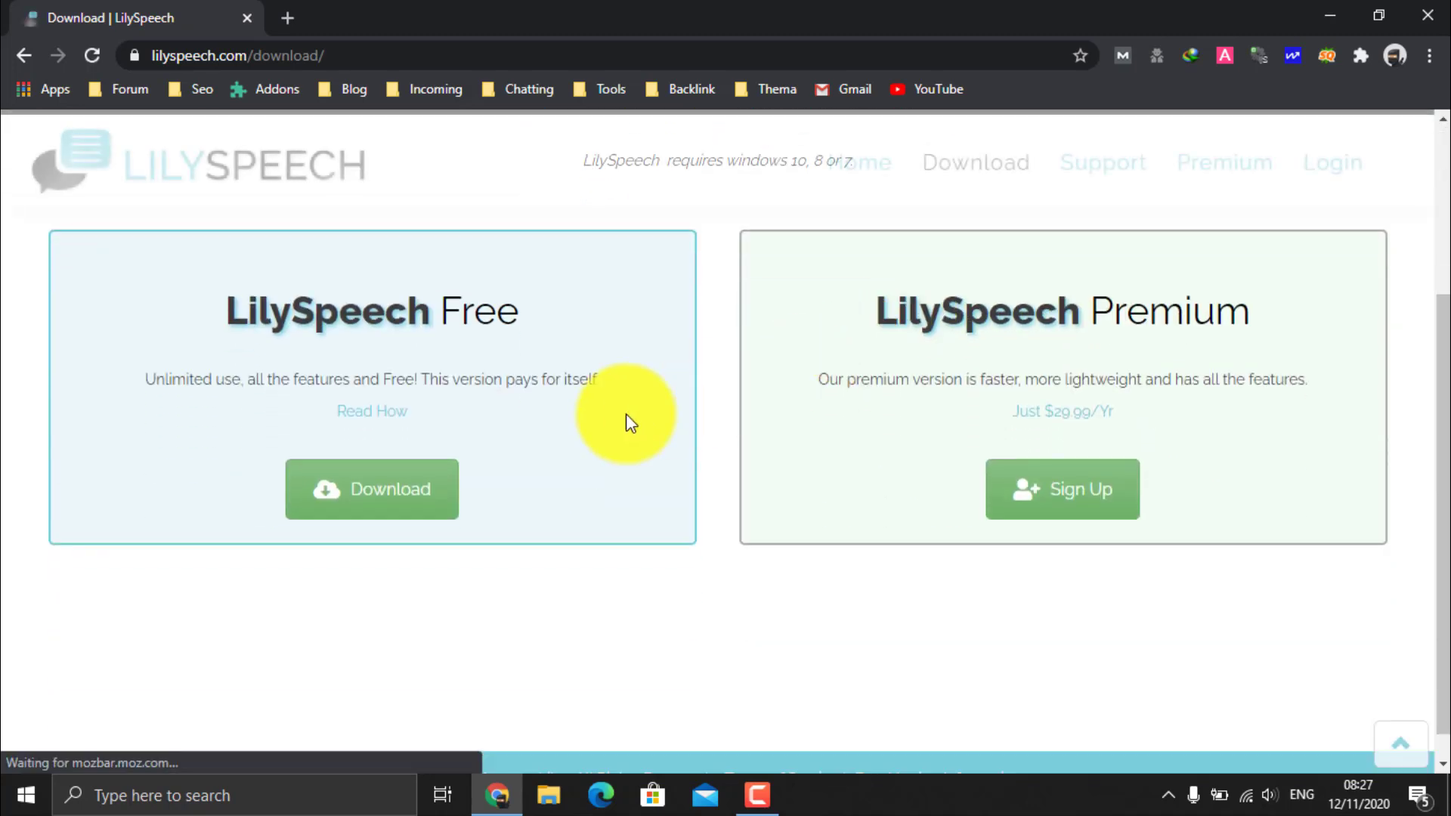
pyautogui.scroll(2, 657, 378)
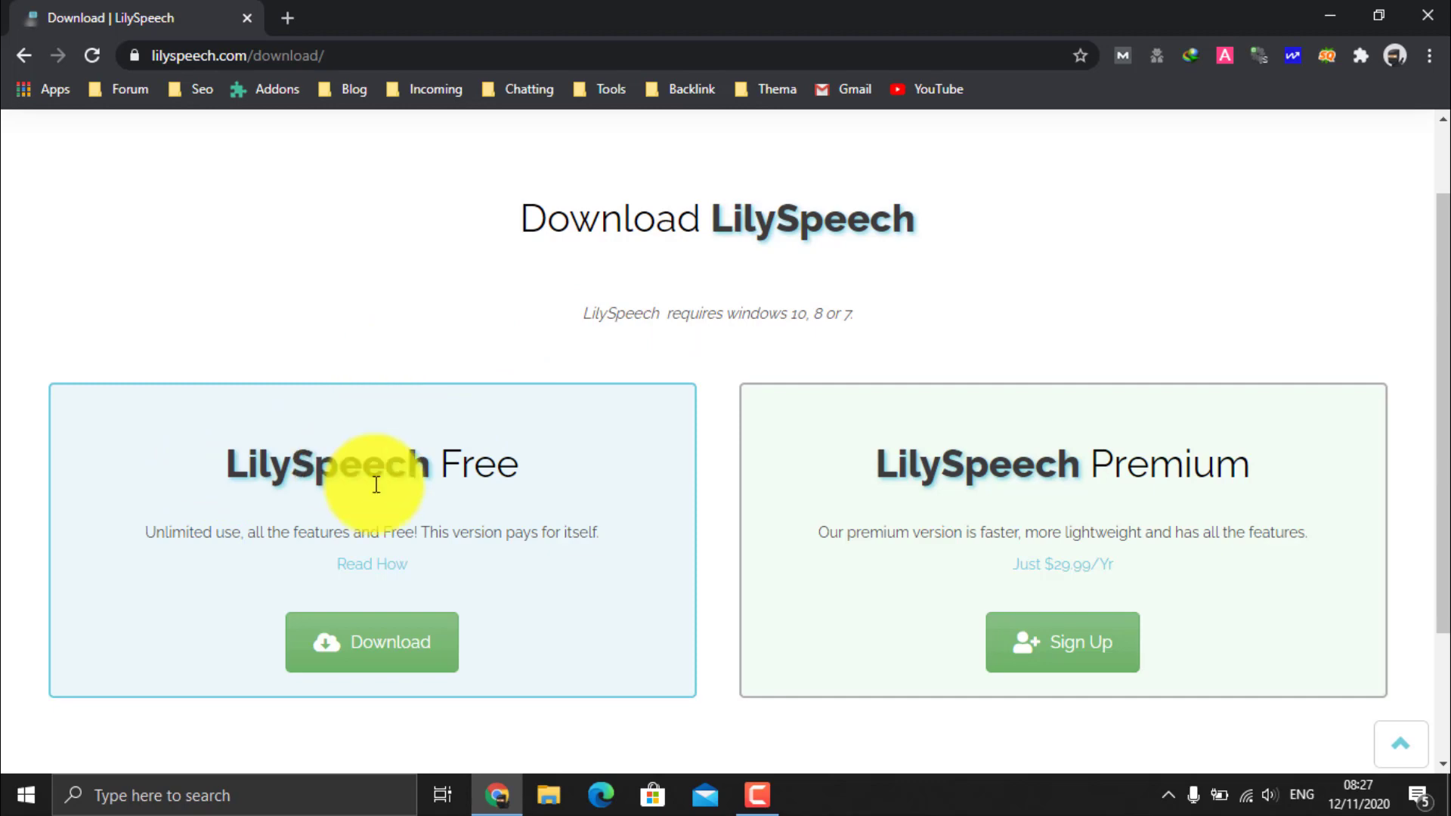
# Download the free LilySpeech_Installer.exe through Internet Download Manager and run it.
pyautogui.click(353, 652)
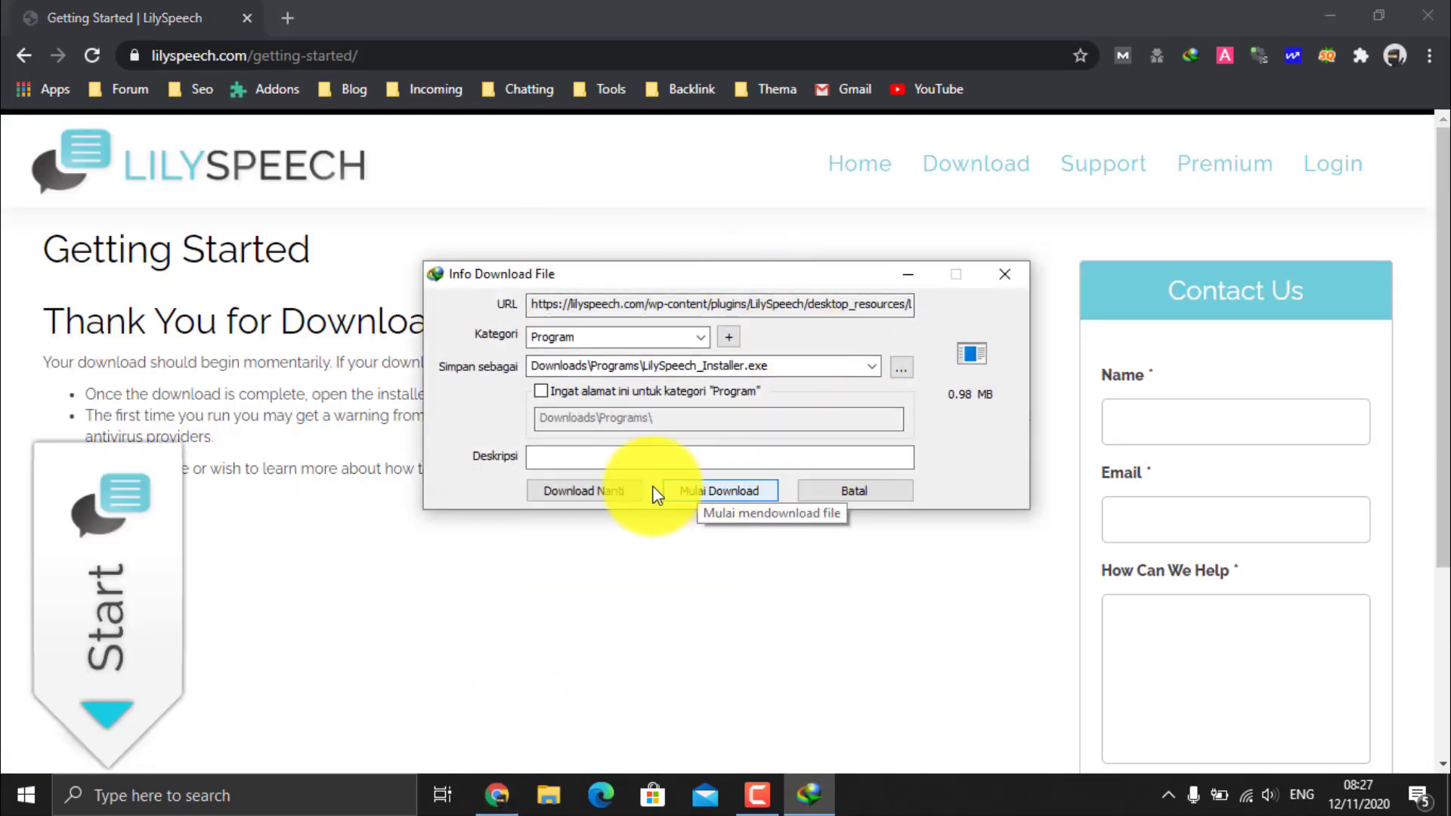
pyautogui.click(709, 489)
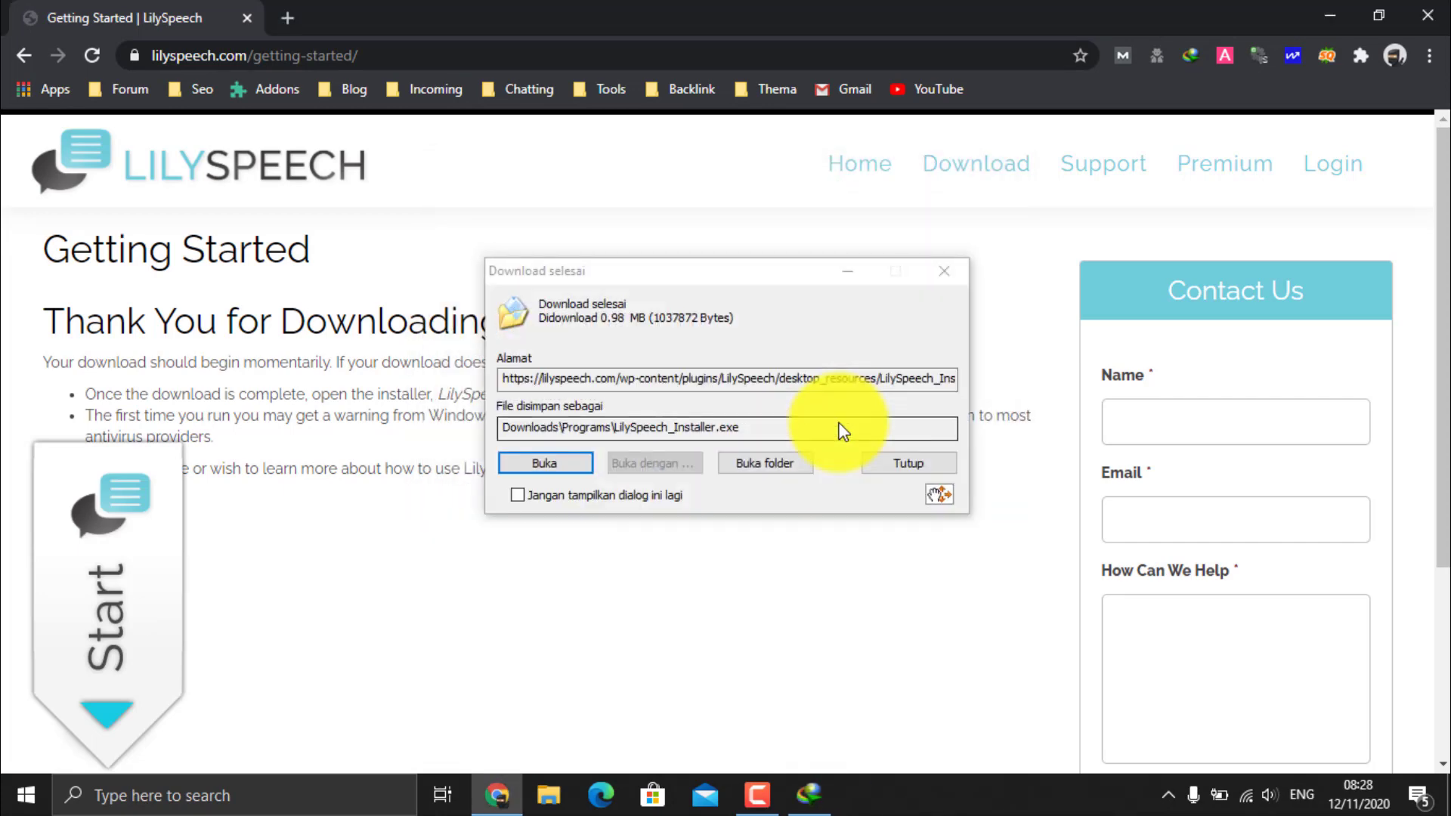
pyautogui.click(693, 268)
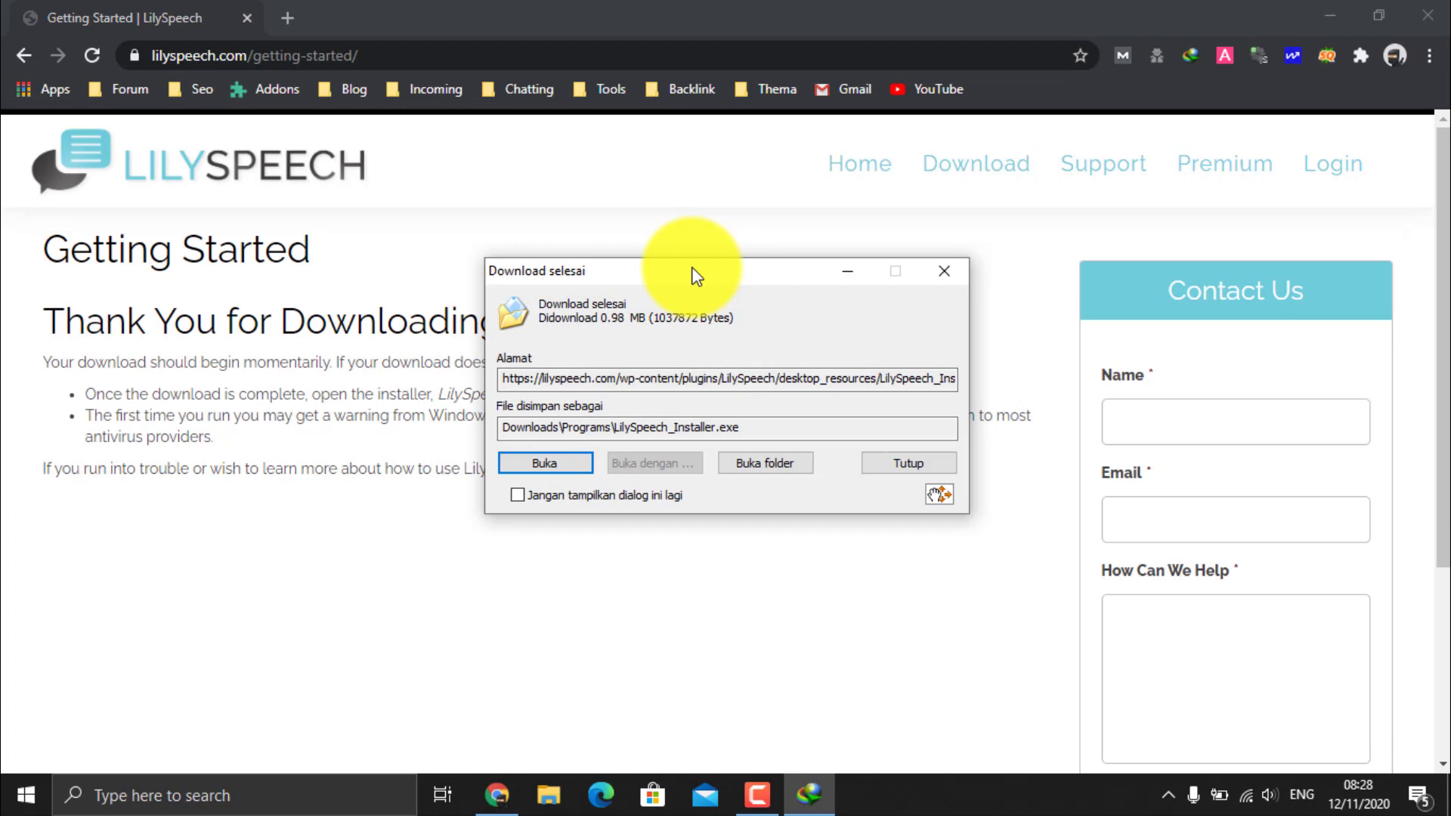
pyautogui.click(538, 468)
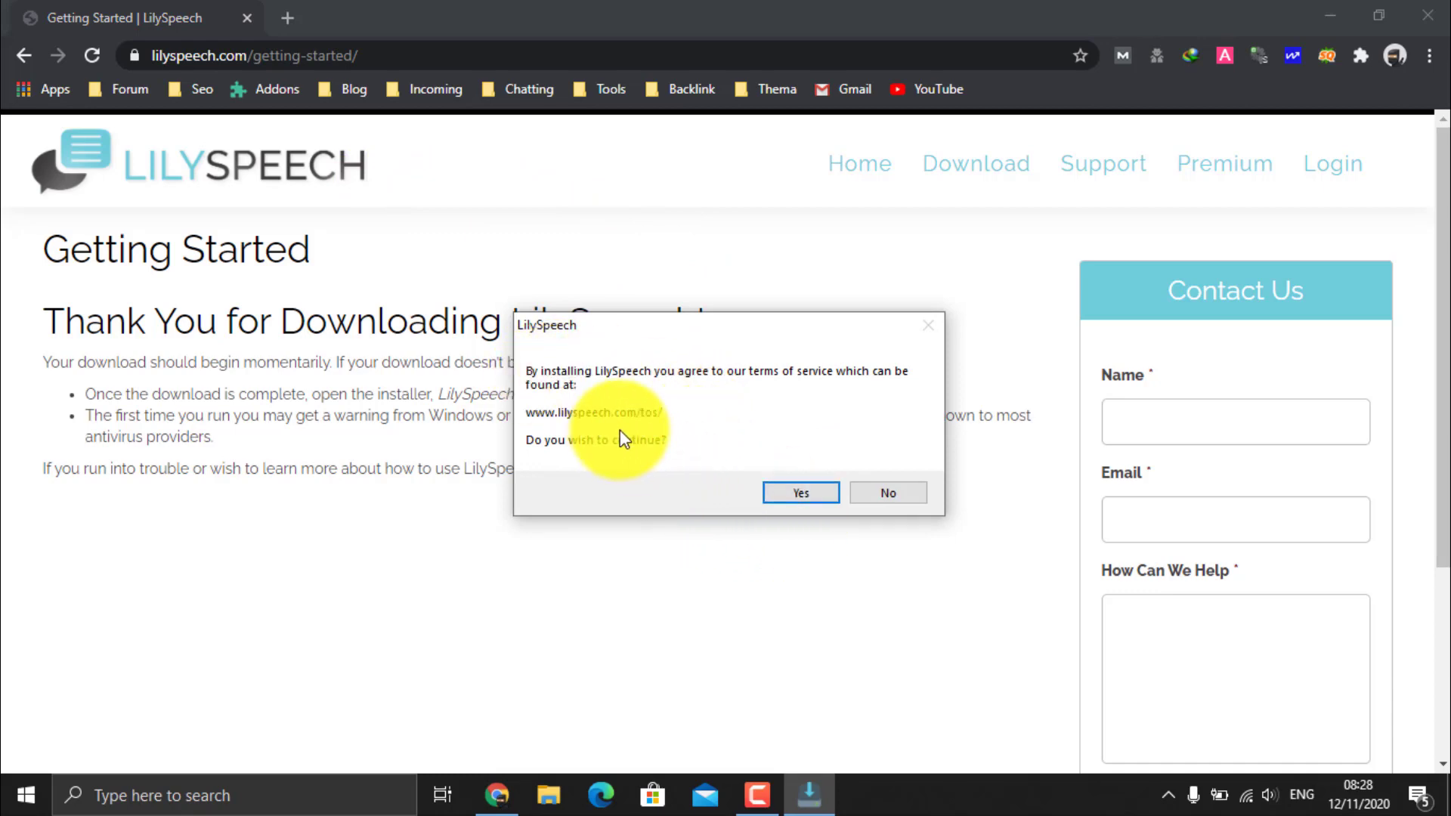
# Accept LilySpeech's terms of service so installation finishes and Settings opens.
pyautogui.click(779, 495)
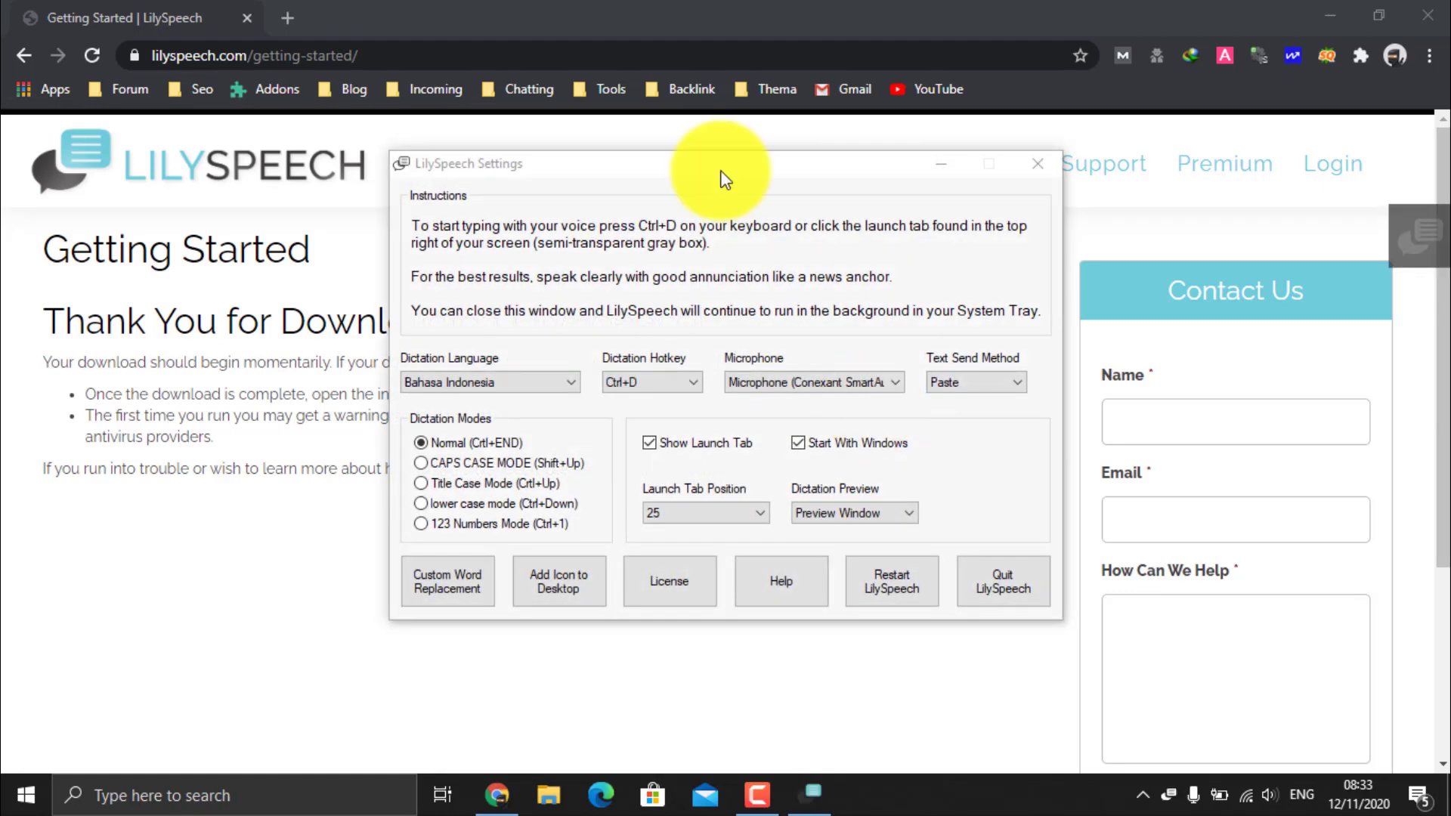
# Confirm Bahasa Indonesia as the LilySpeech dictation language.
pyautogui.click(724, 180)
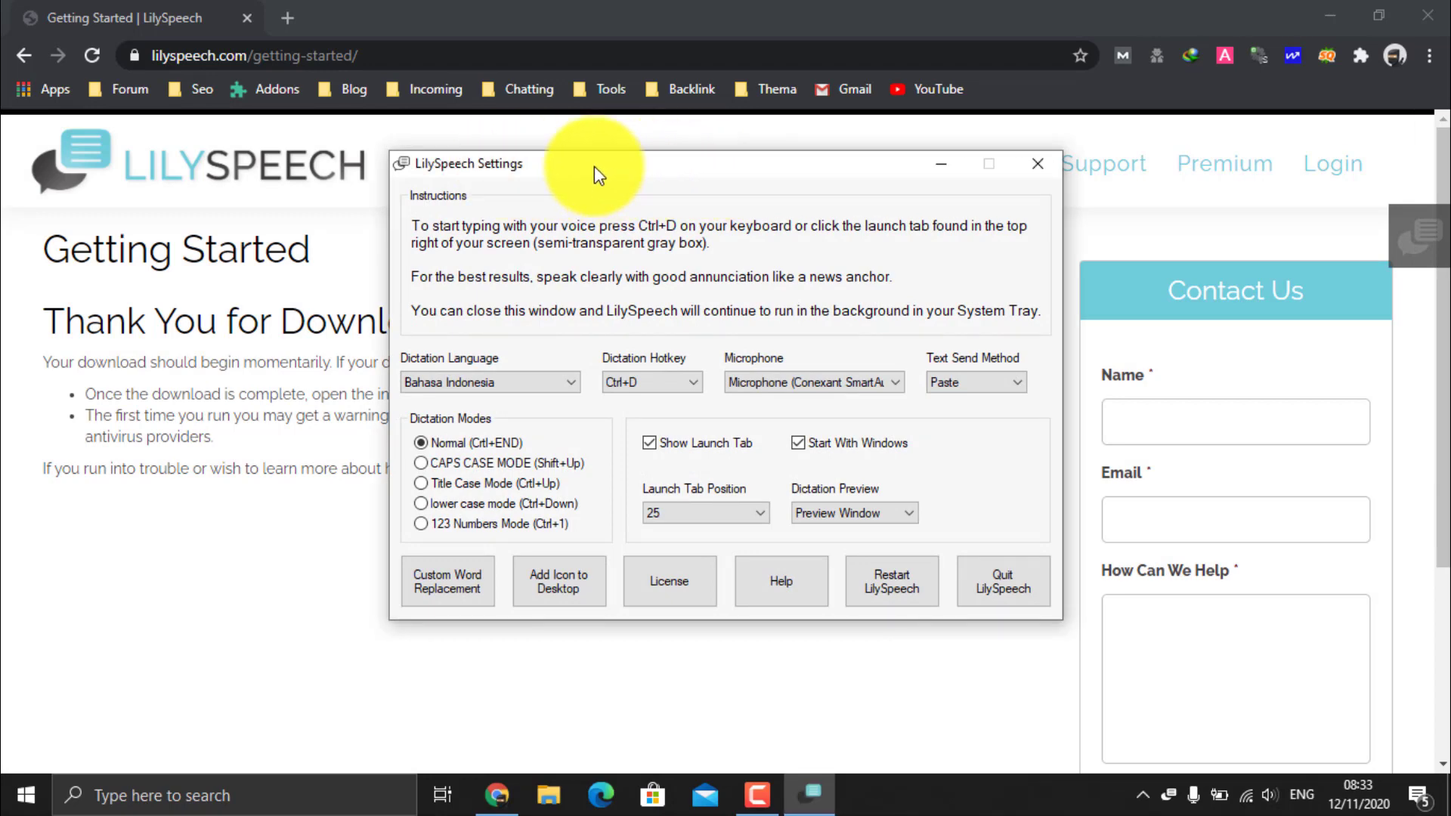
pyautogui.click(476, 386)
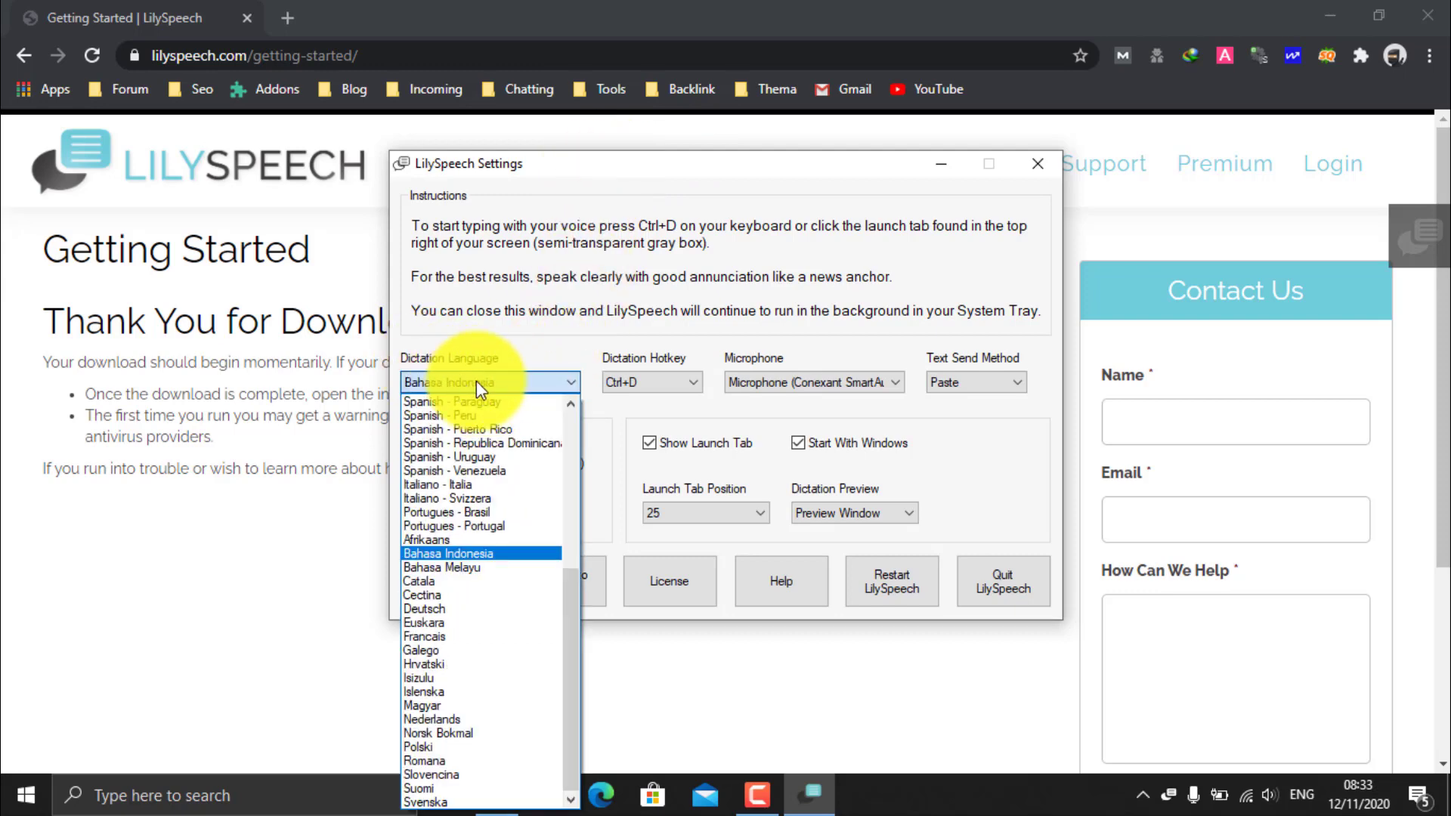
pyautogui.scroll(3, 499, 612)
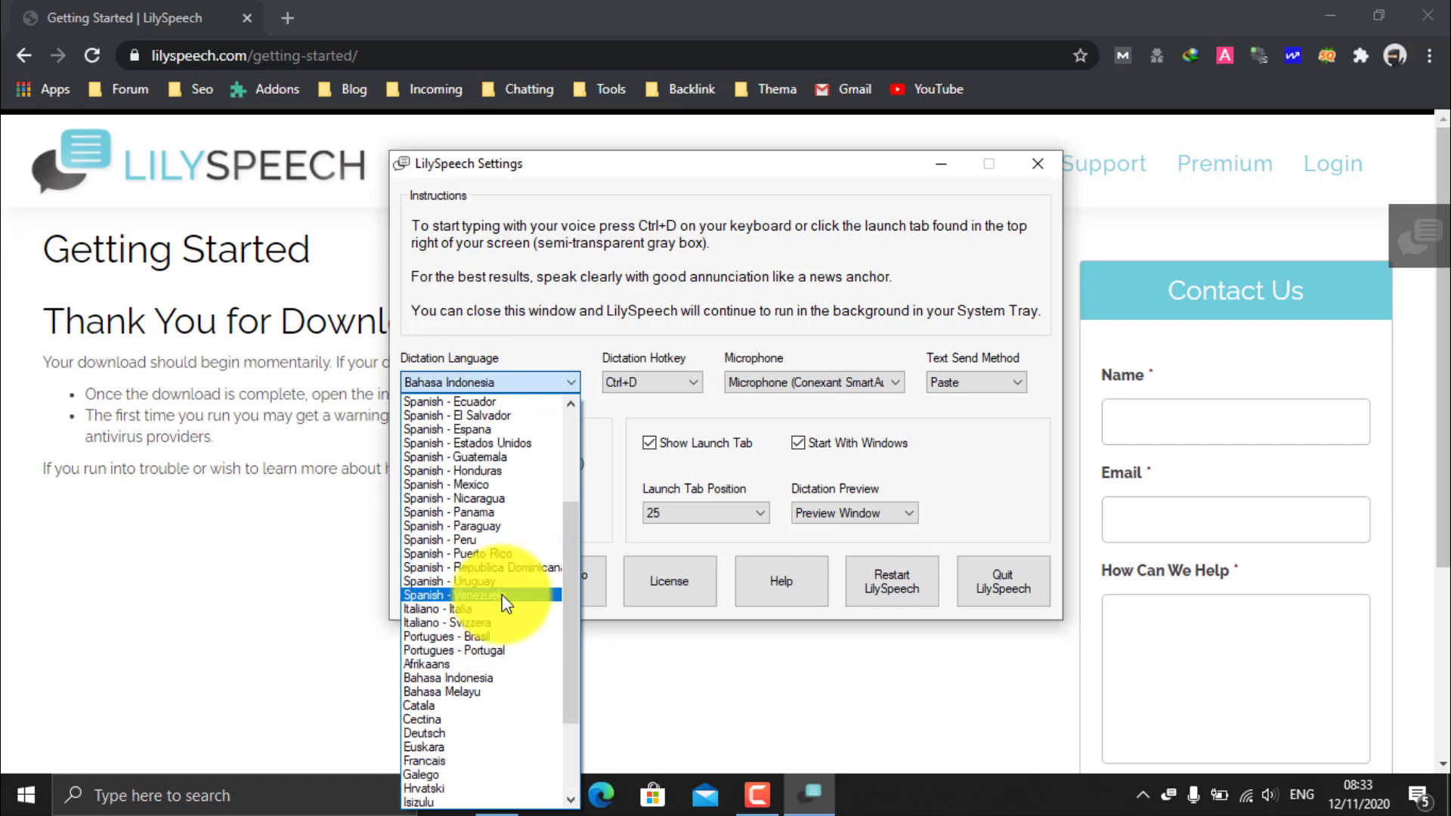
pyautogui.scroll(4, 501, 484)
pyautogui.scroll(-2, 504, 480)
pyautogui.scroll(-2, 504, 480)
pyautogui.scroll(-1, 497, 594)
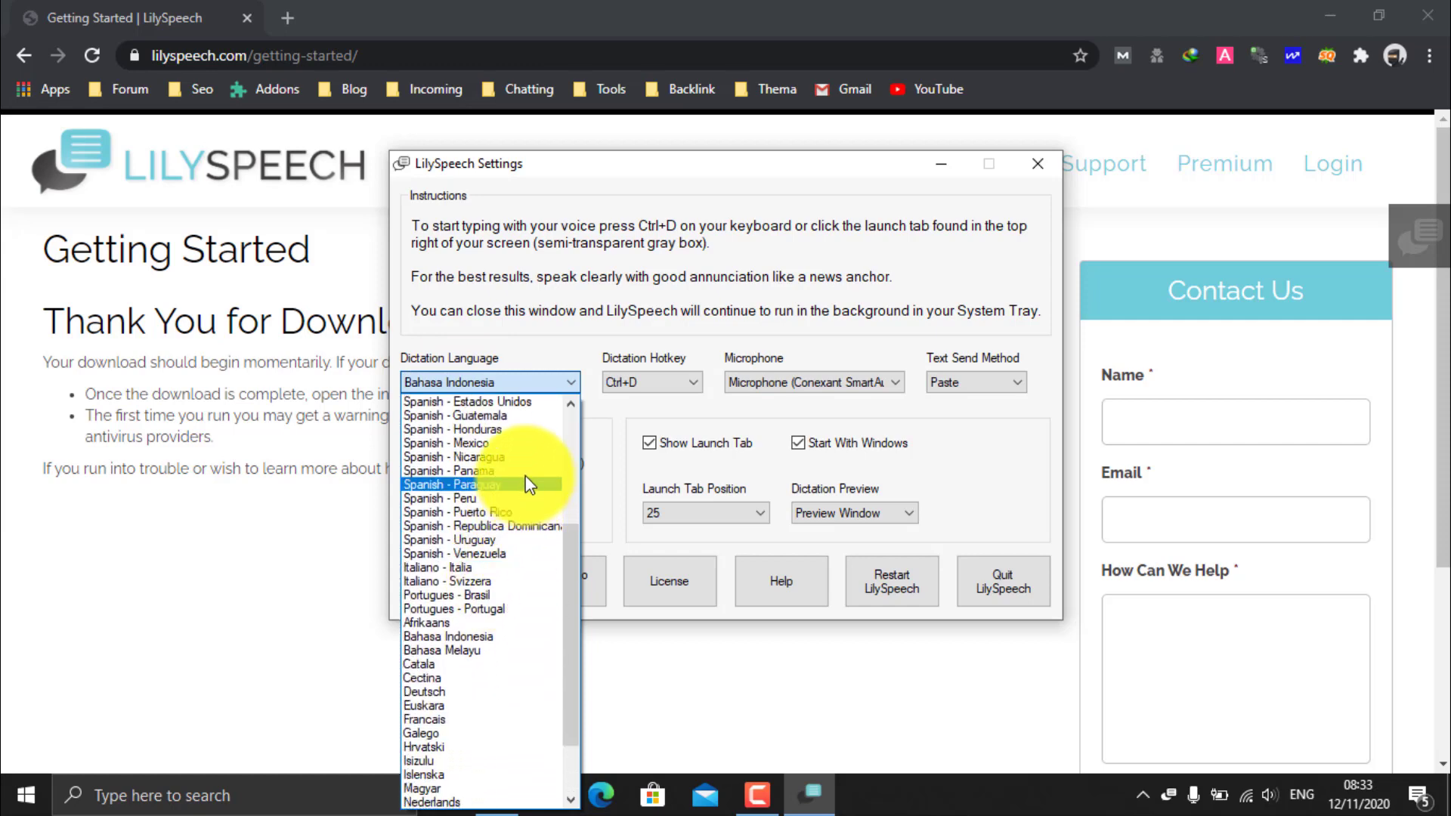
pyautogui.click(476, 637)
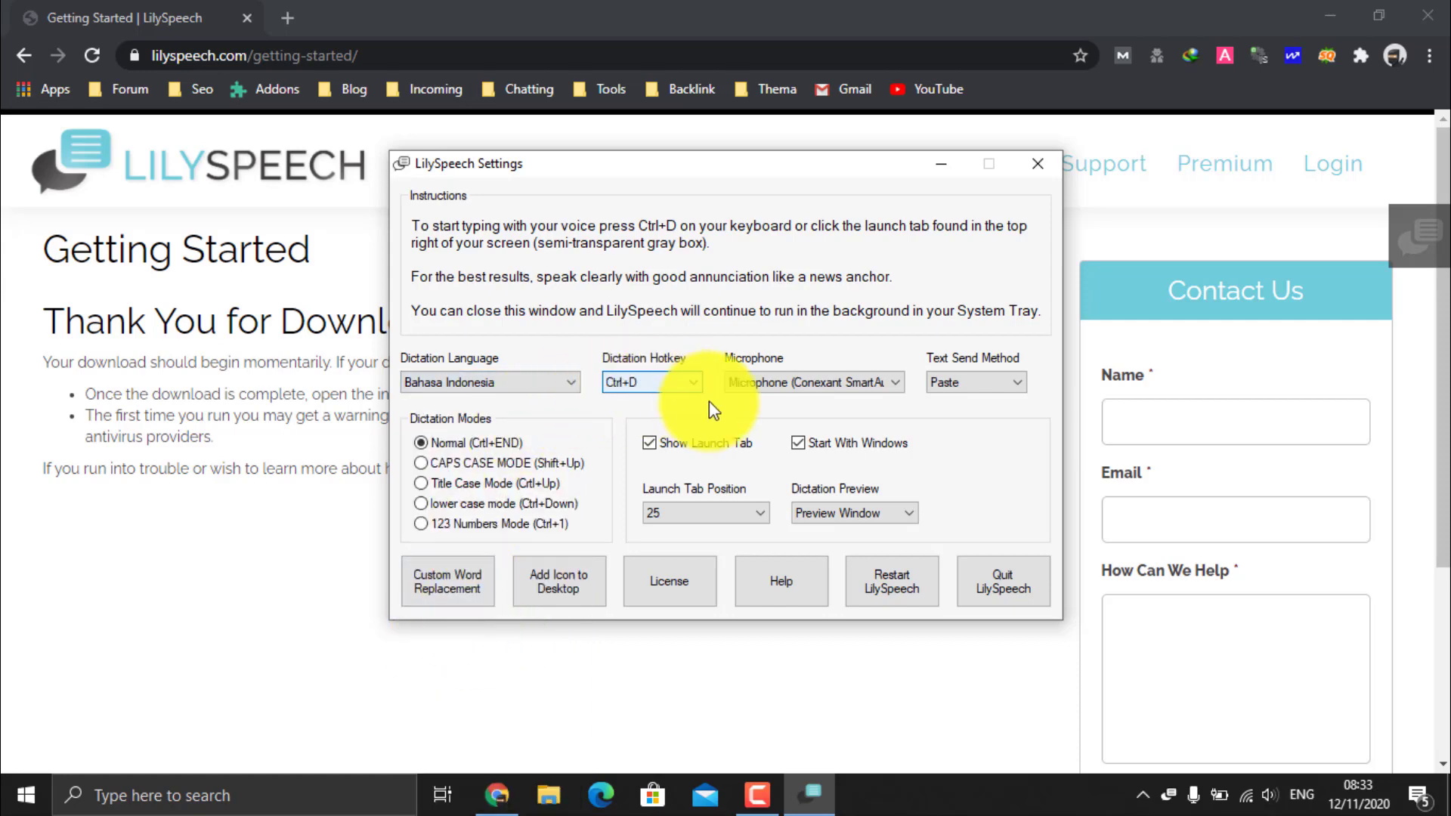
# Keep the Conexant SmartAudio microphone, minimize Chrome, and move the Settings window right.
pyautogui.click(832, 388)
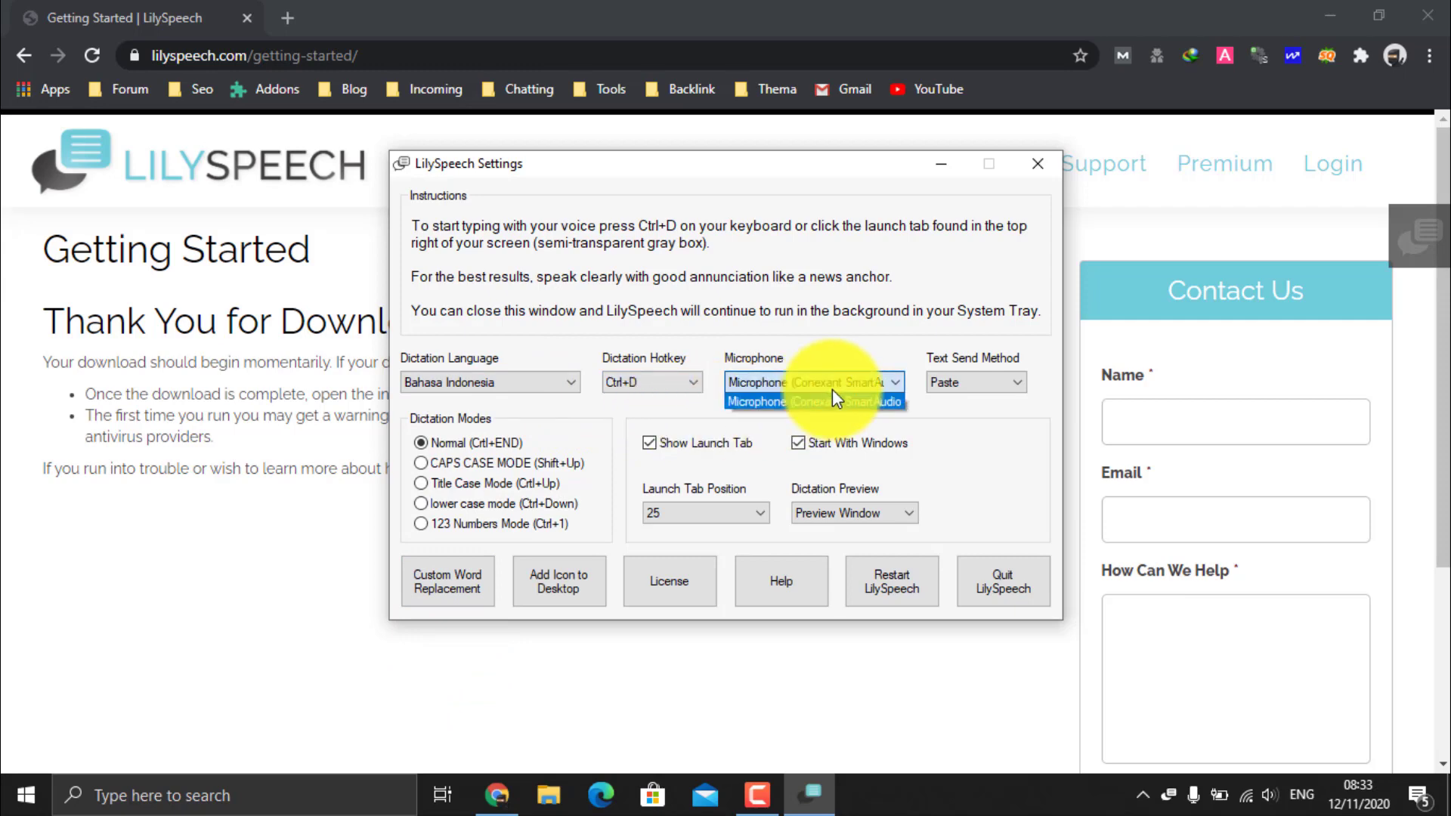
pyautogui.click(832, 389)
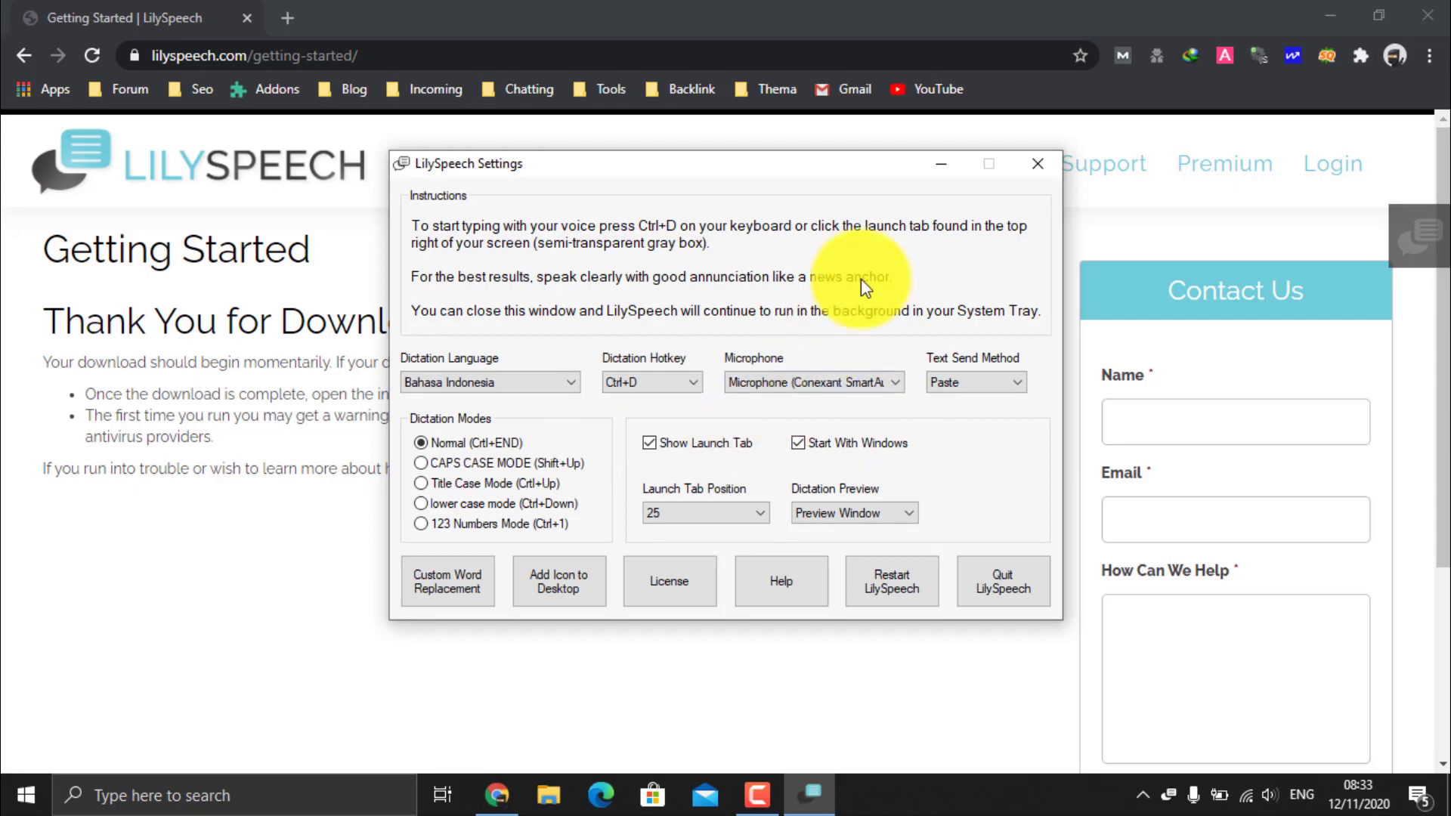
pyautogui.click(1323, 16)
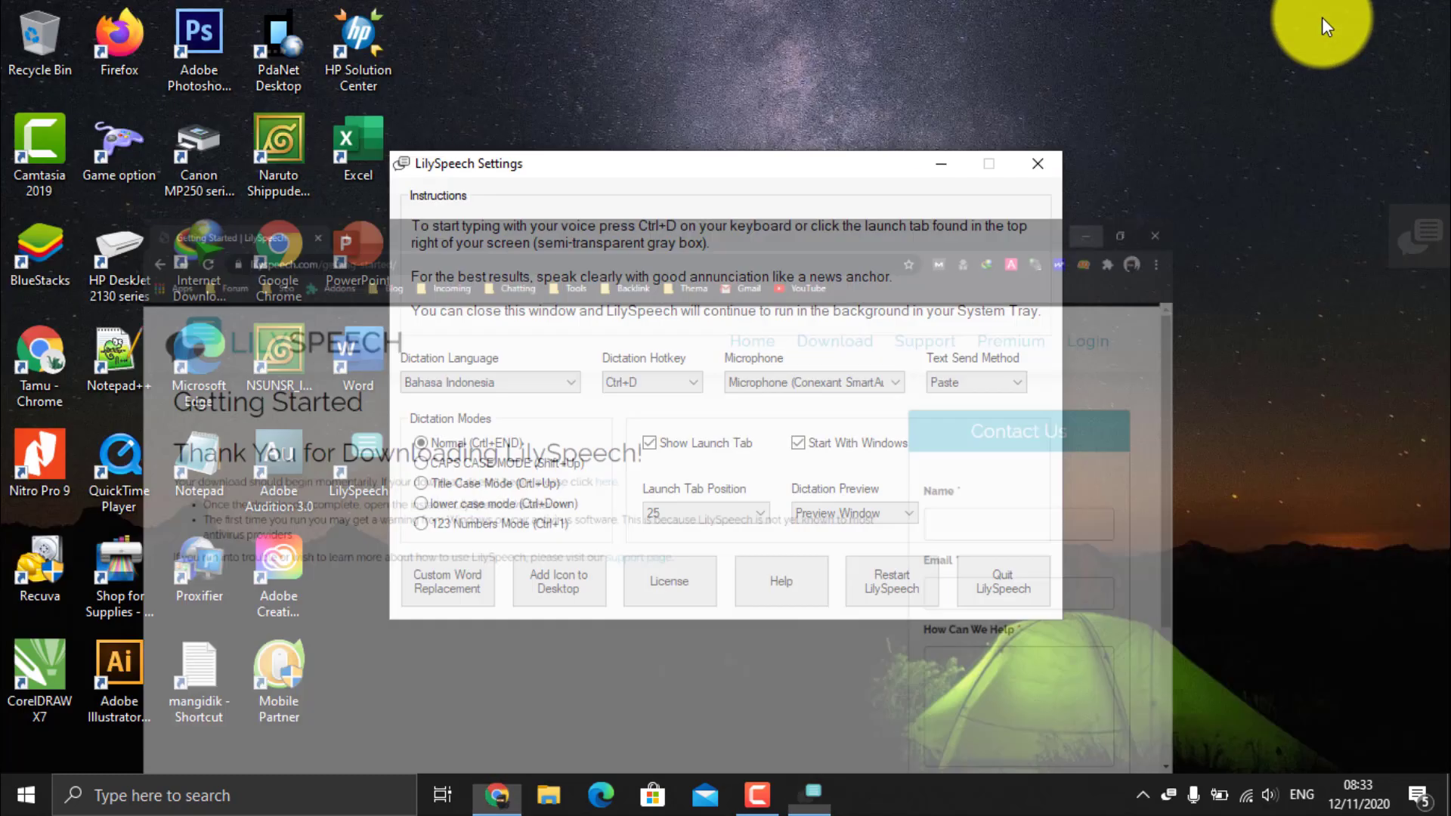
pyautogui.moveTo(693, 173); pyautogui.dragTo(926, 152)
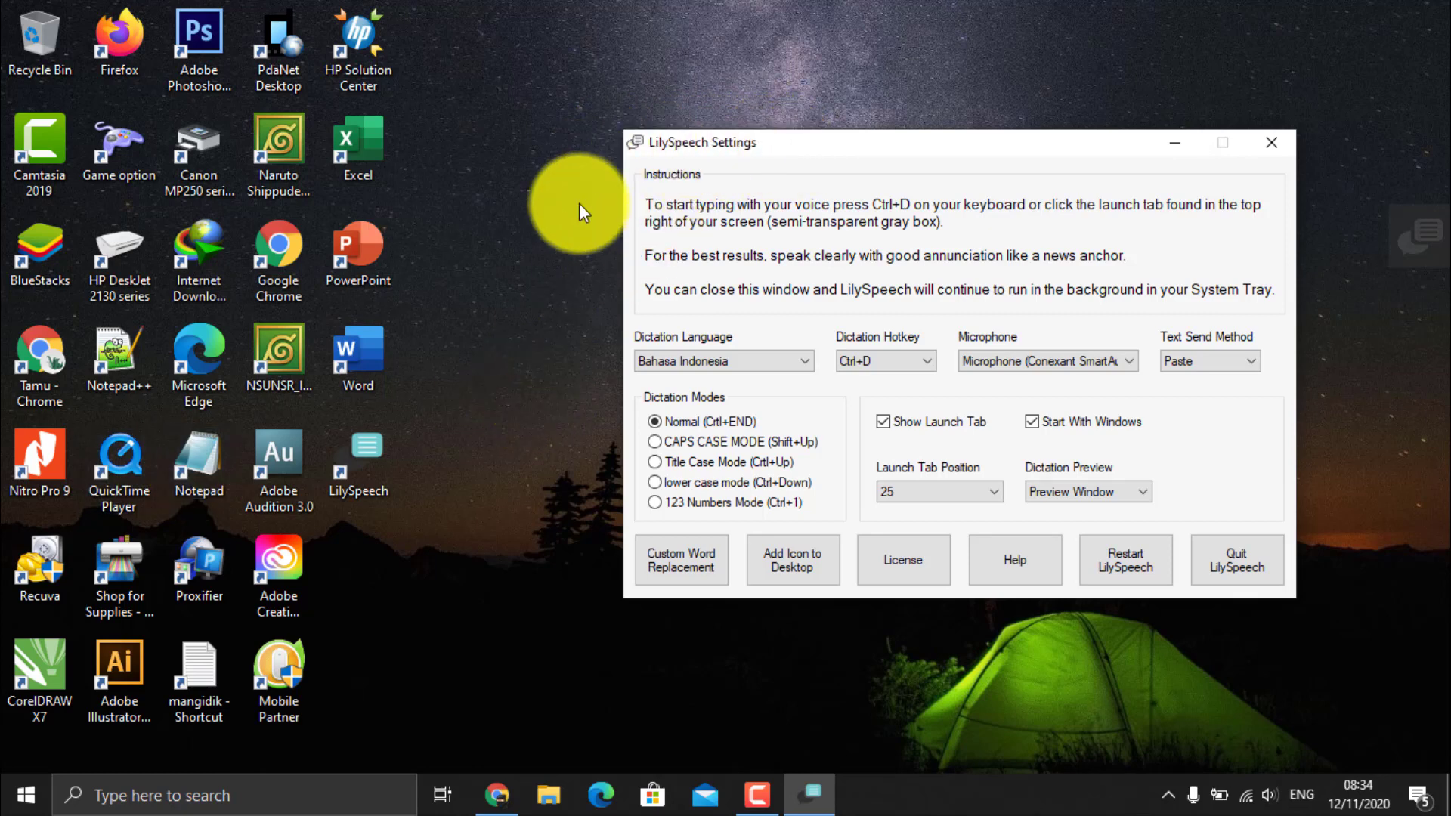
# Launch Word, create a blank document, and grow the font size to 18.
pyautogui.click(368, 347)
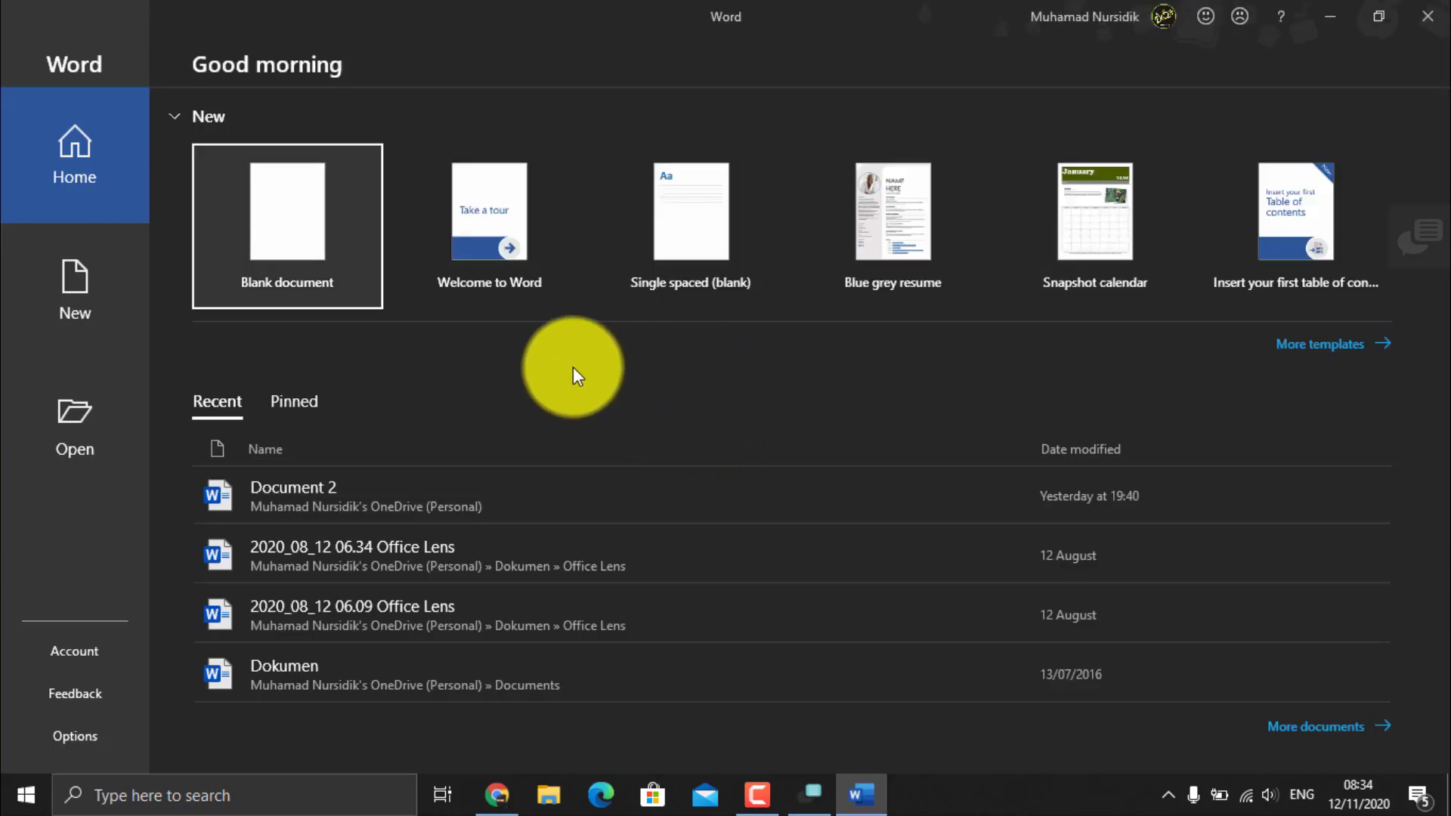
pyautogui.click(297, 222)
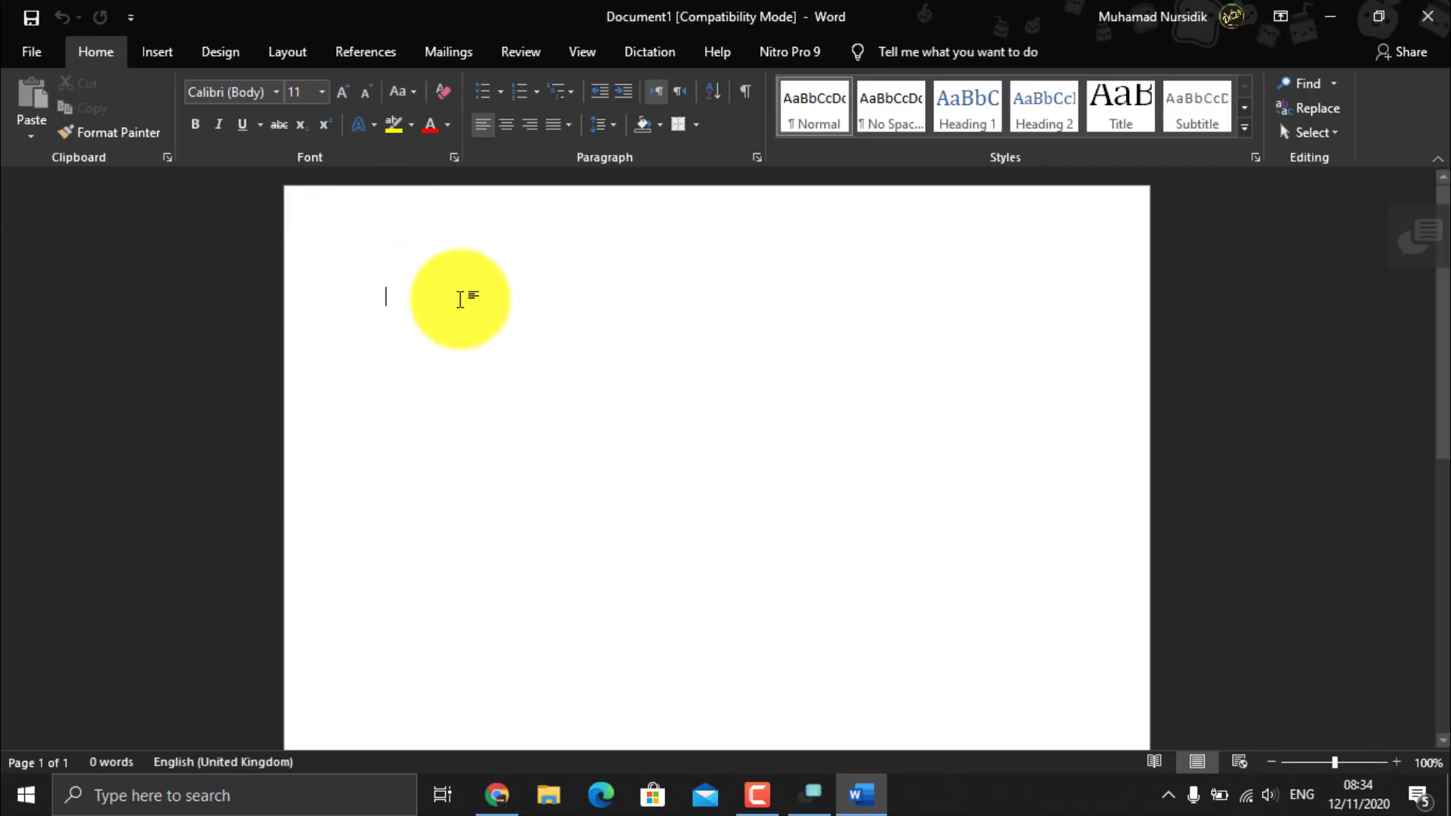
pyautogui.click(347, 92)
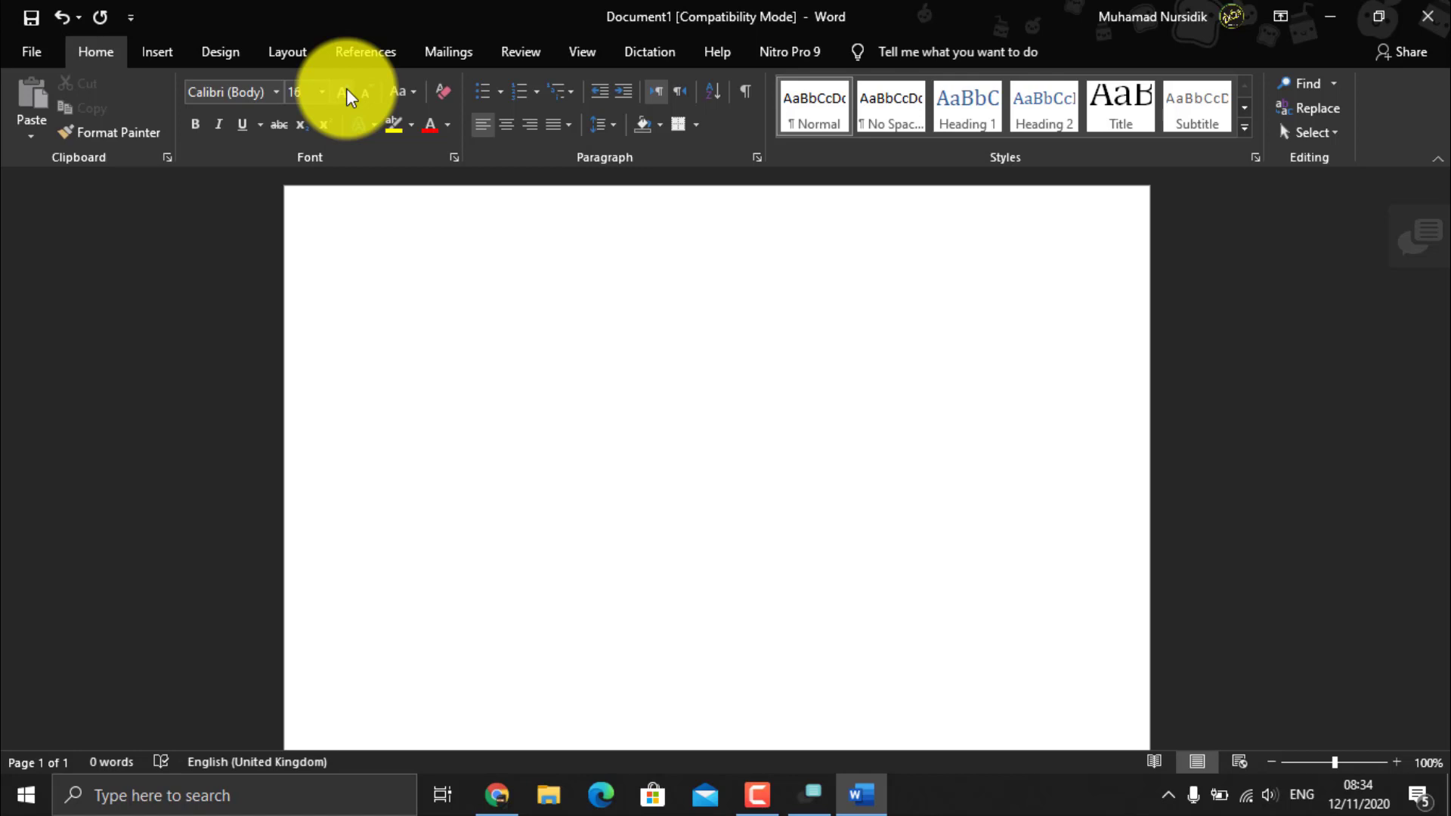
pyautogui.click(348, 92)
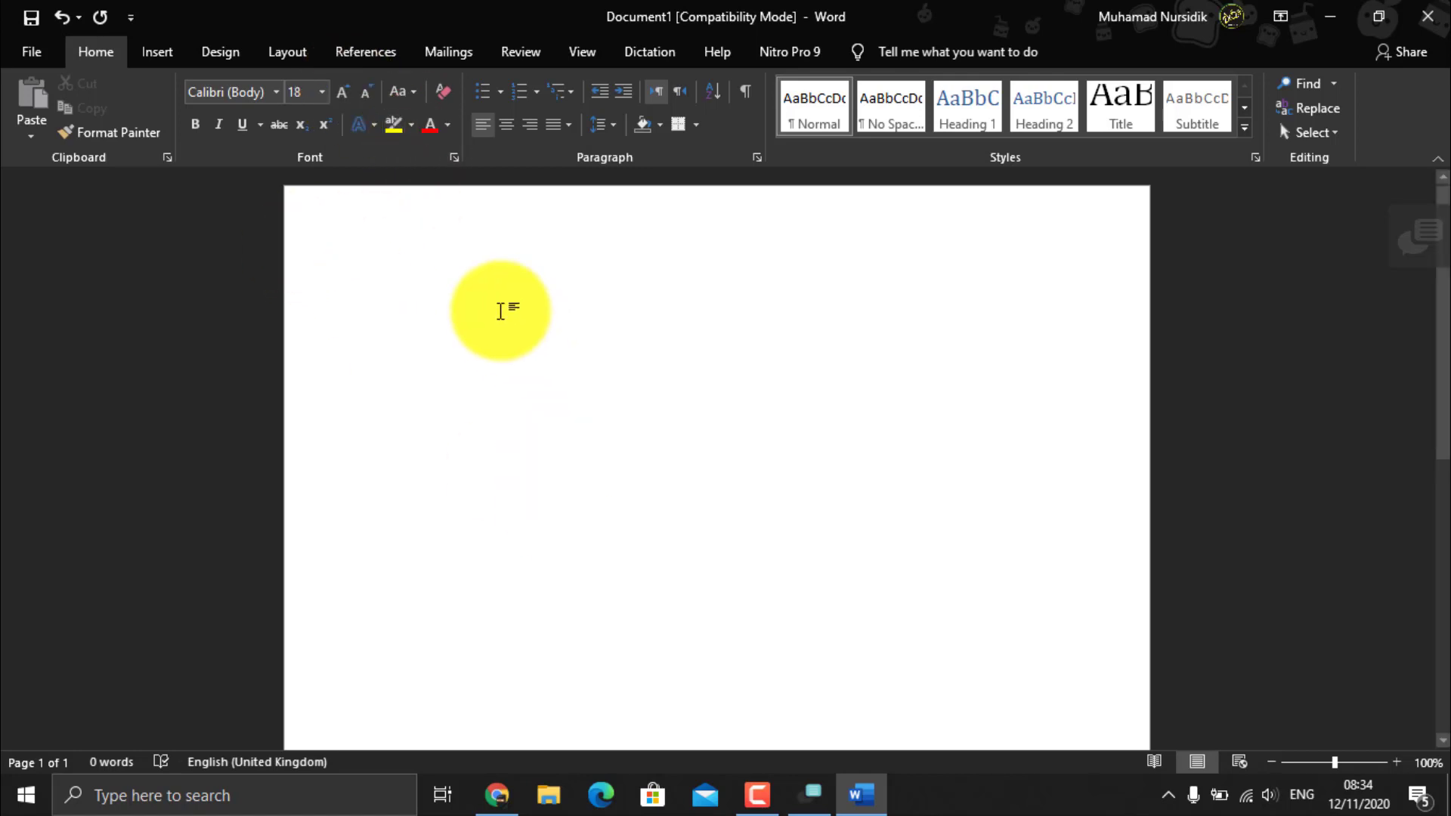
pyautogui.click(811, 794)
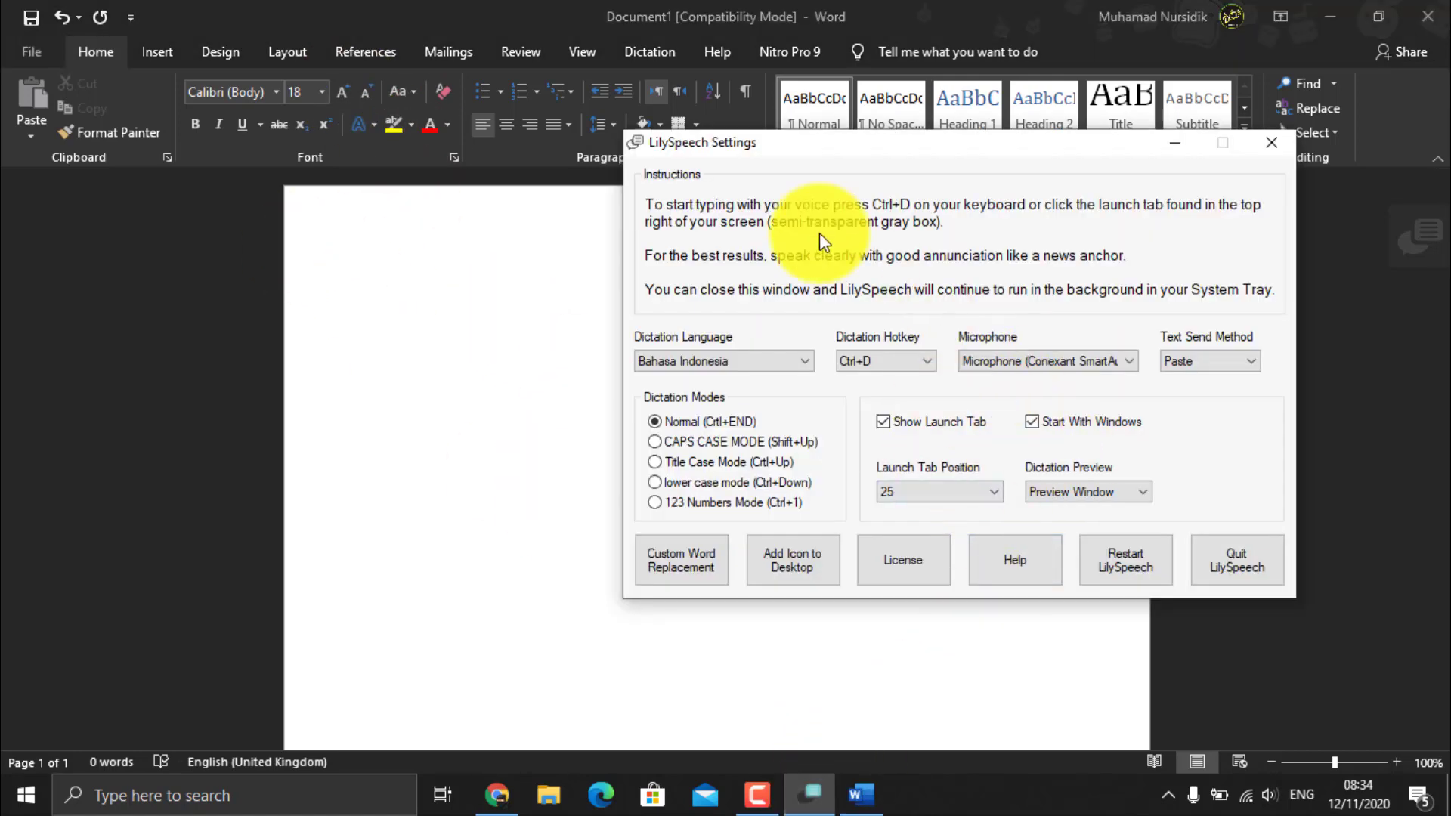
pyautogui.moveTo(745, 144); pyautogui.dragTo(622, 151)
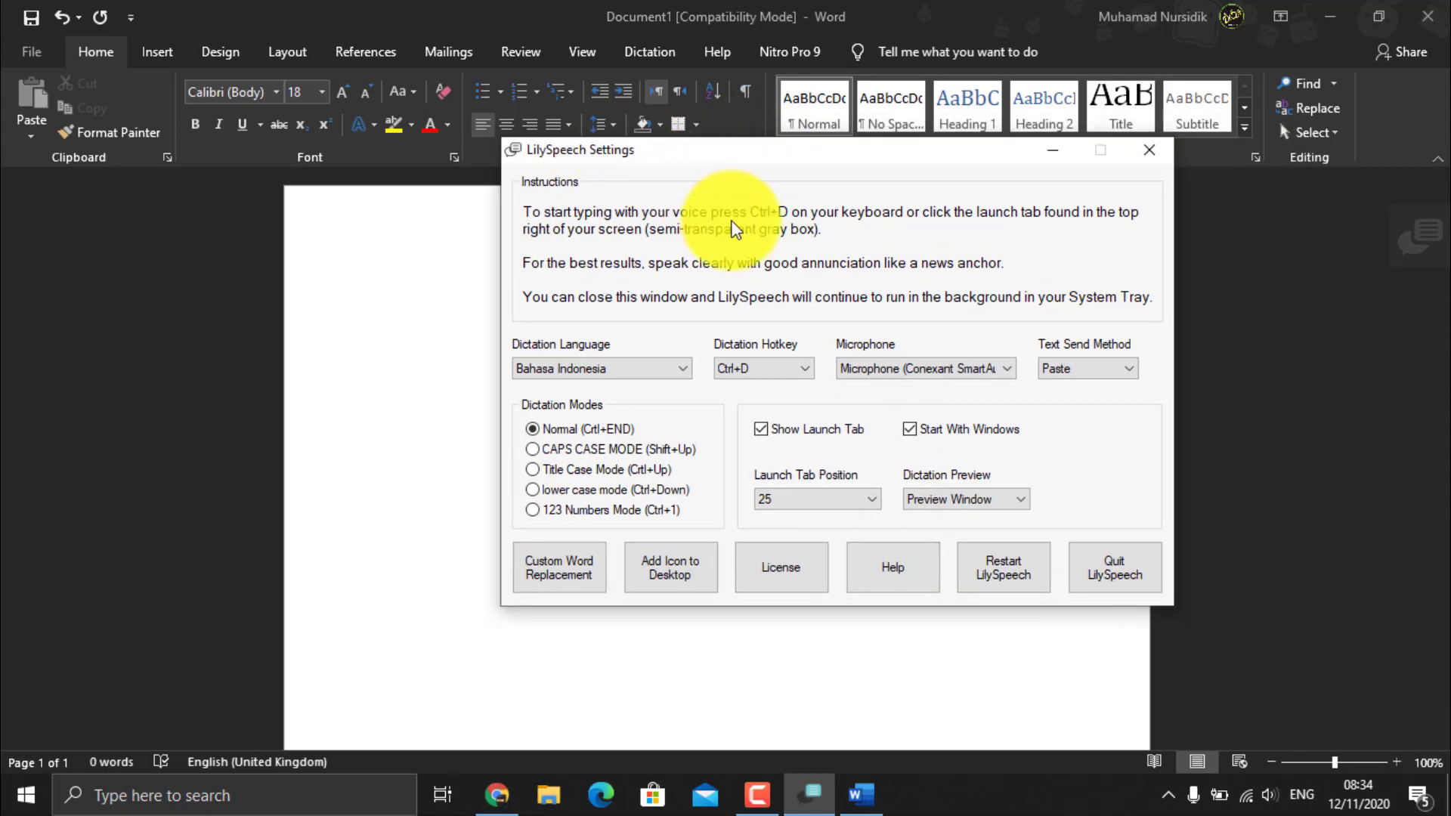
pyautogui.moveTo(605, 155); pyautogui.dragTo(601, 179)
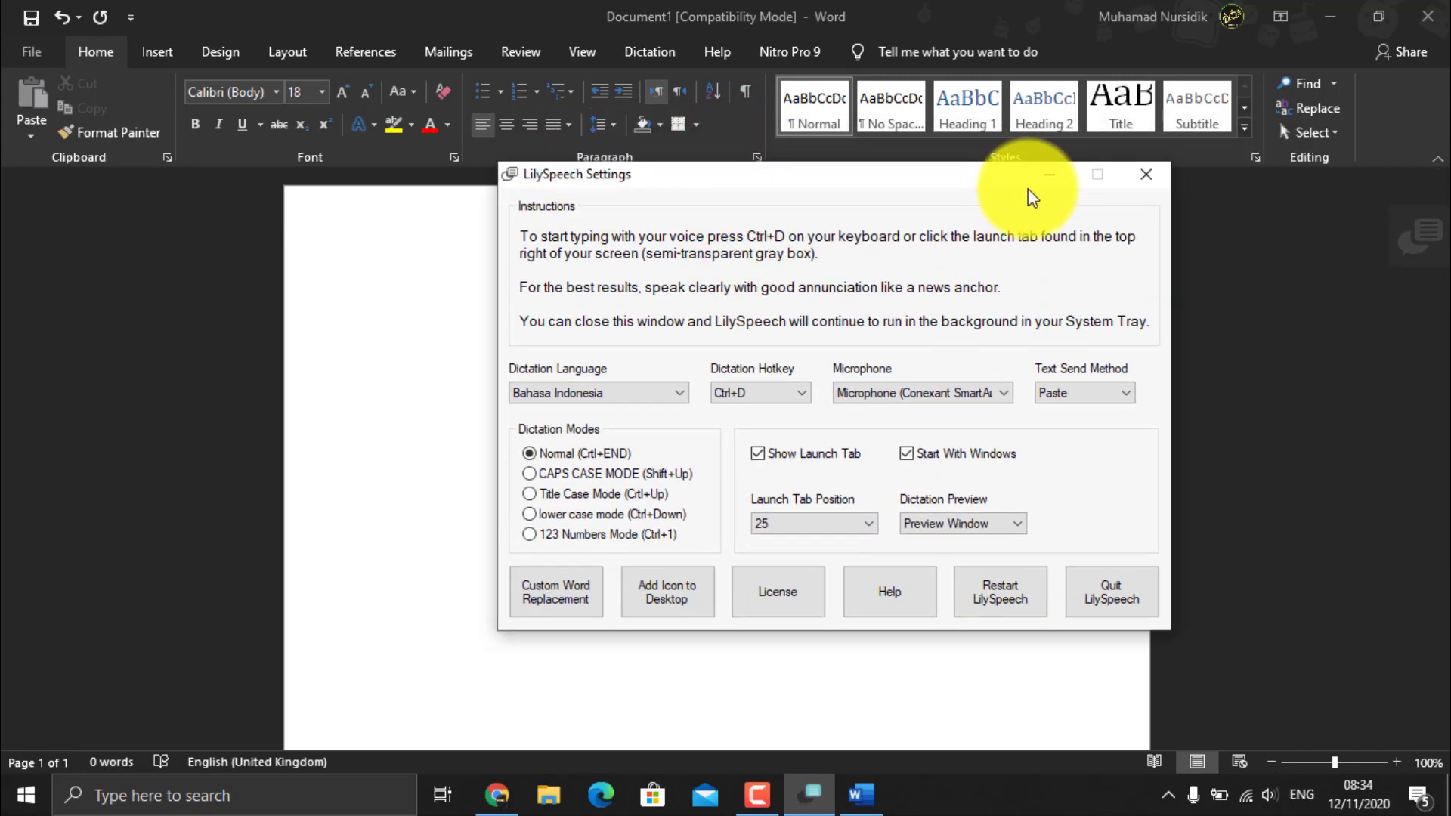
pyautogui.click(1048, 175)
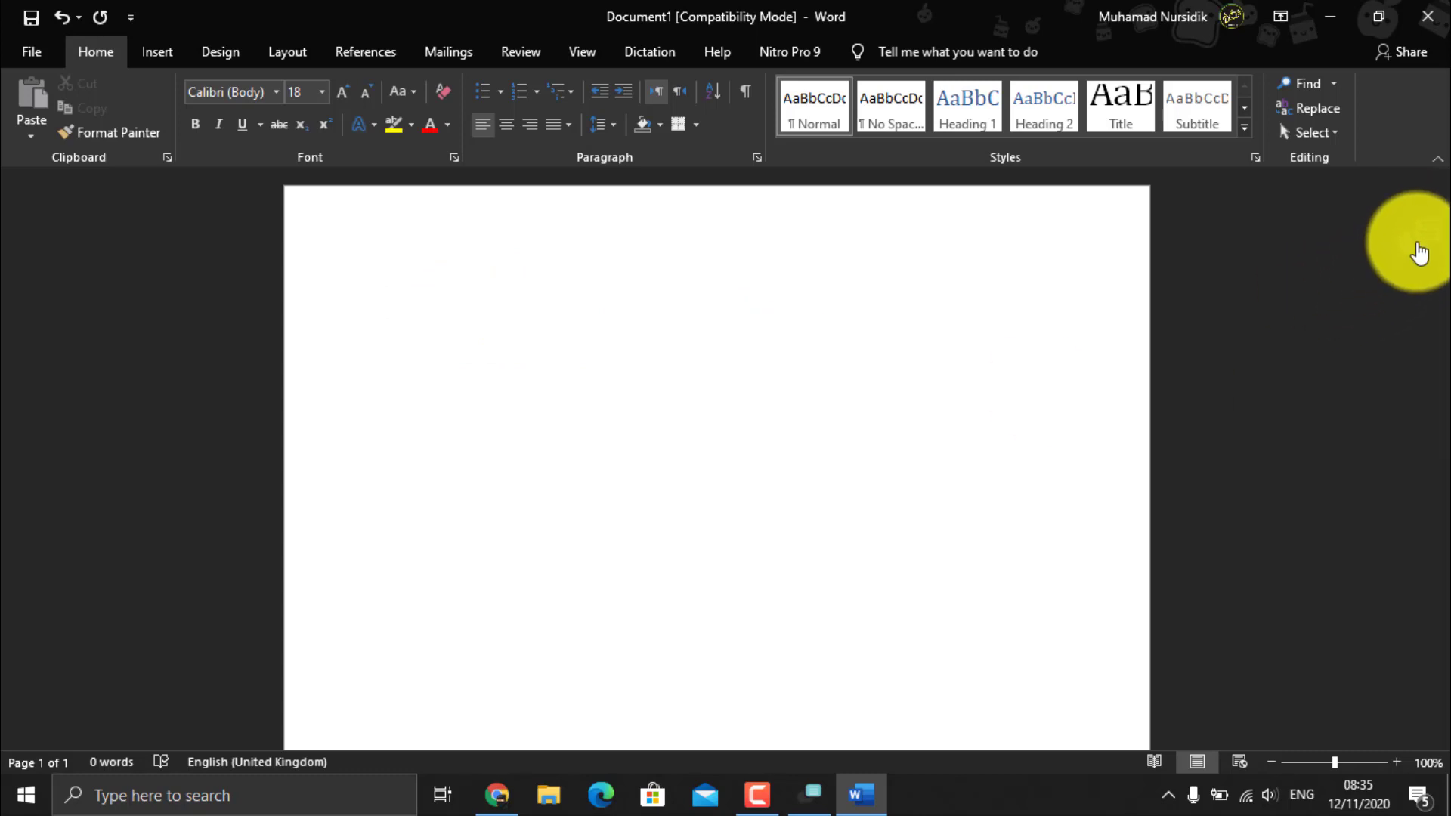
# Dictate the 16-word Indonesian sentence ending 'pada Microsoft Word.', then reopen the dictation language list.
pyautogui.click(1418, 253)
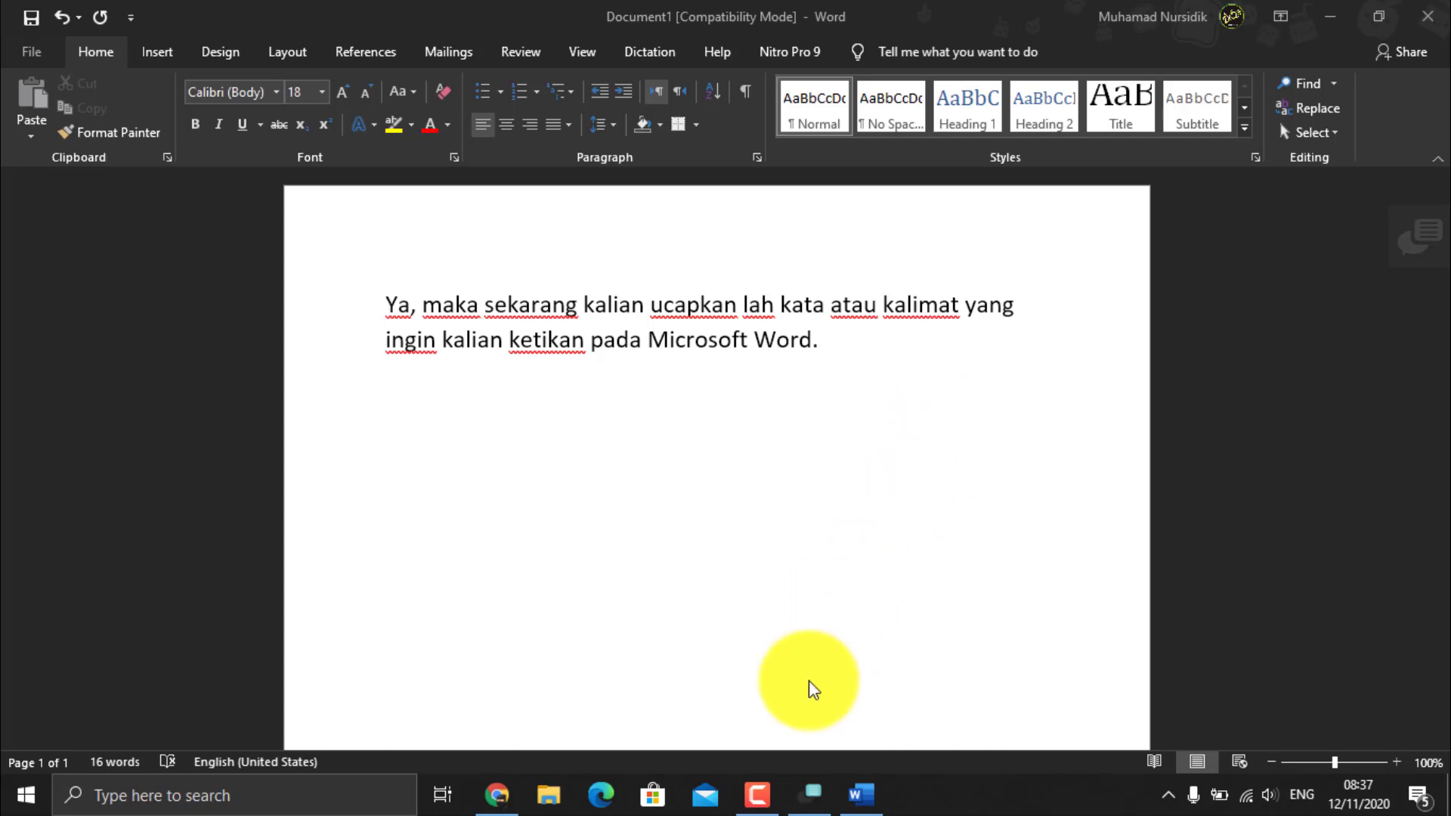
pyautogui.click(807, 792)
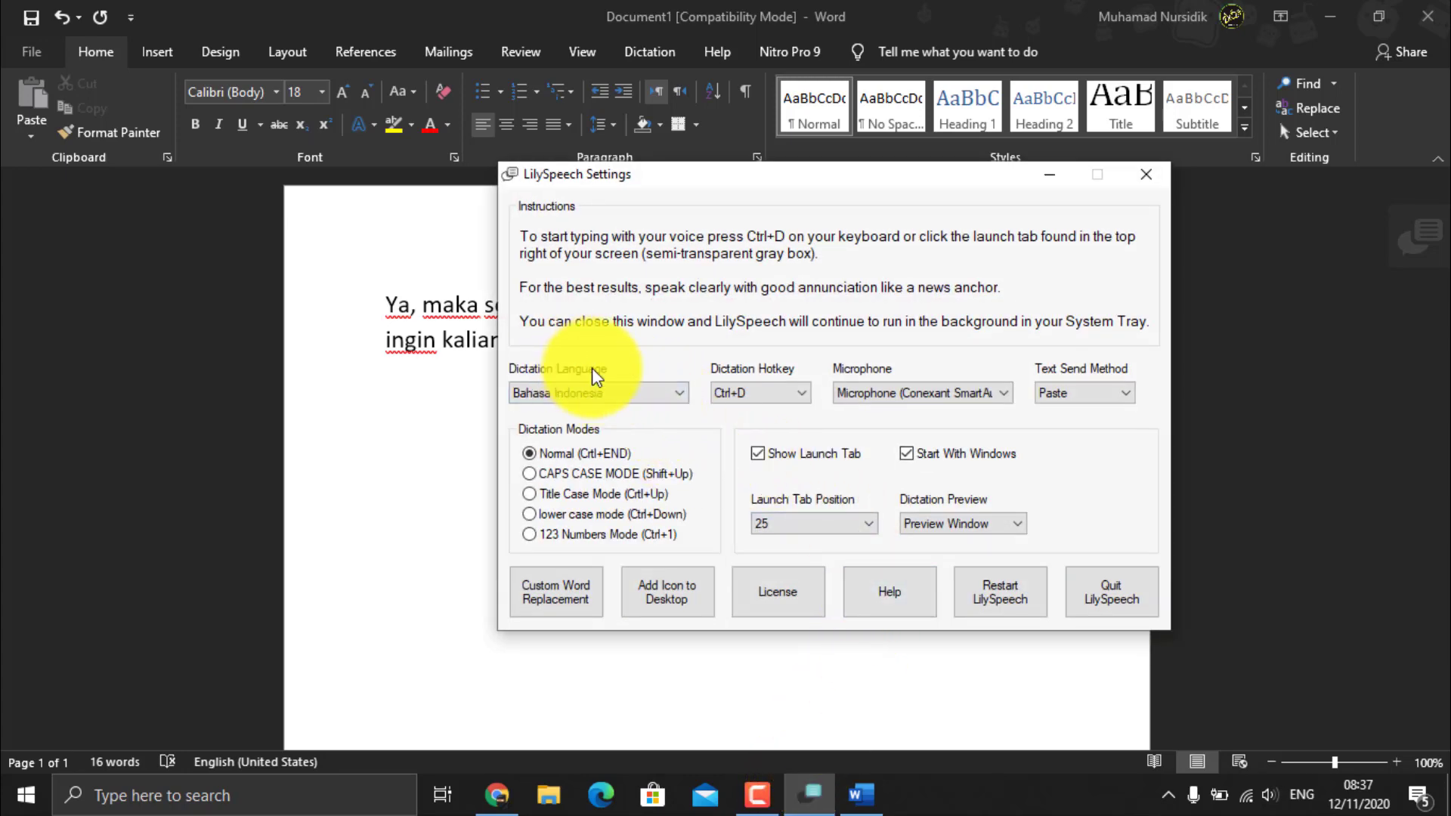
pyautogui.click(585, 394)
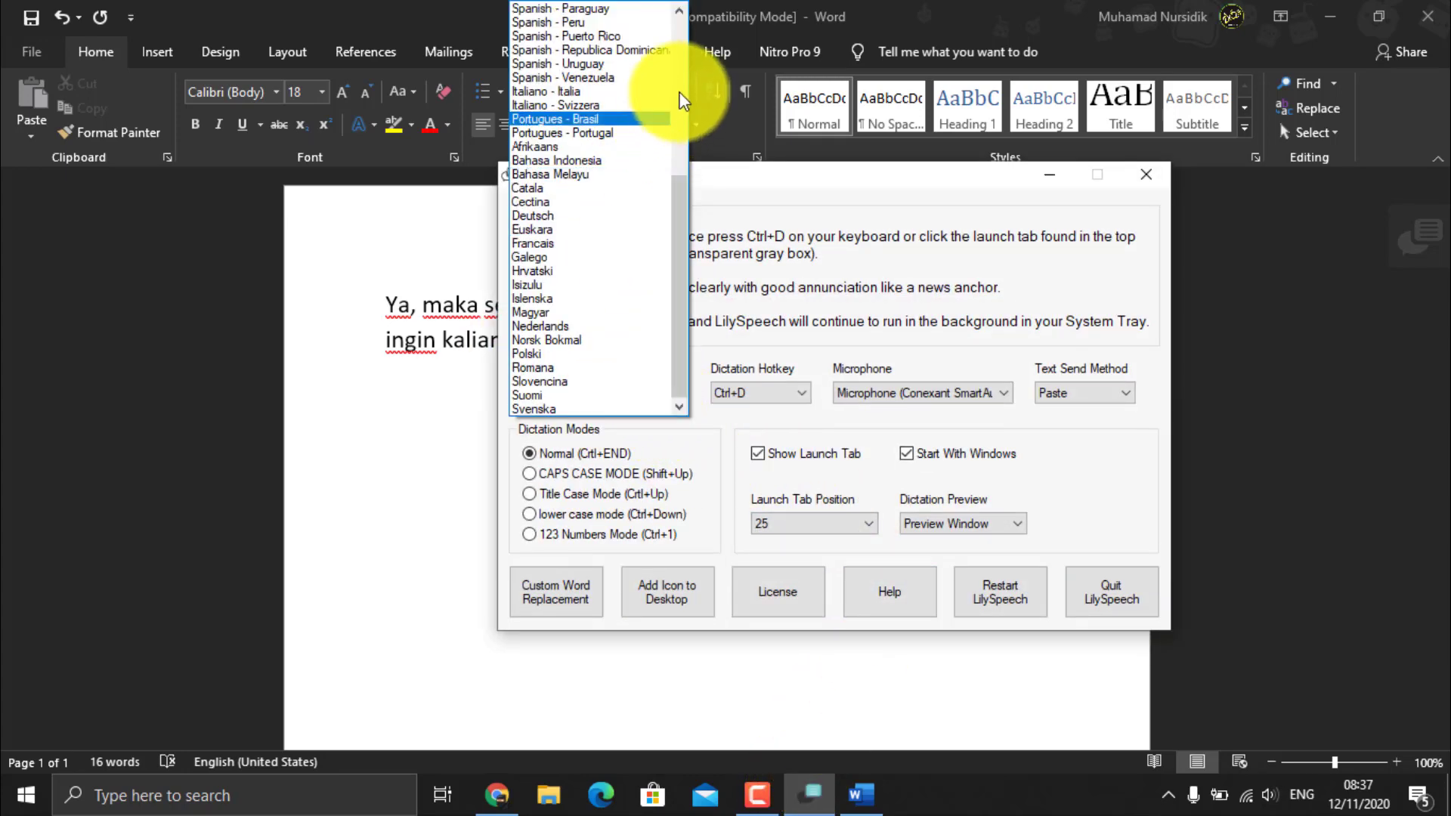
# Keep Bahasa Indonesia, close LilySpeech Settings to the tray, and minimize Word.
pyautogui.click(711, 340)
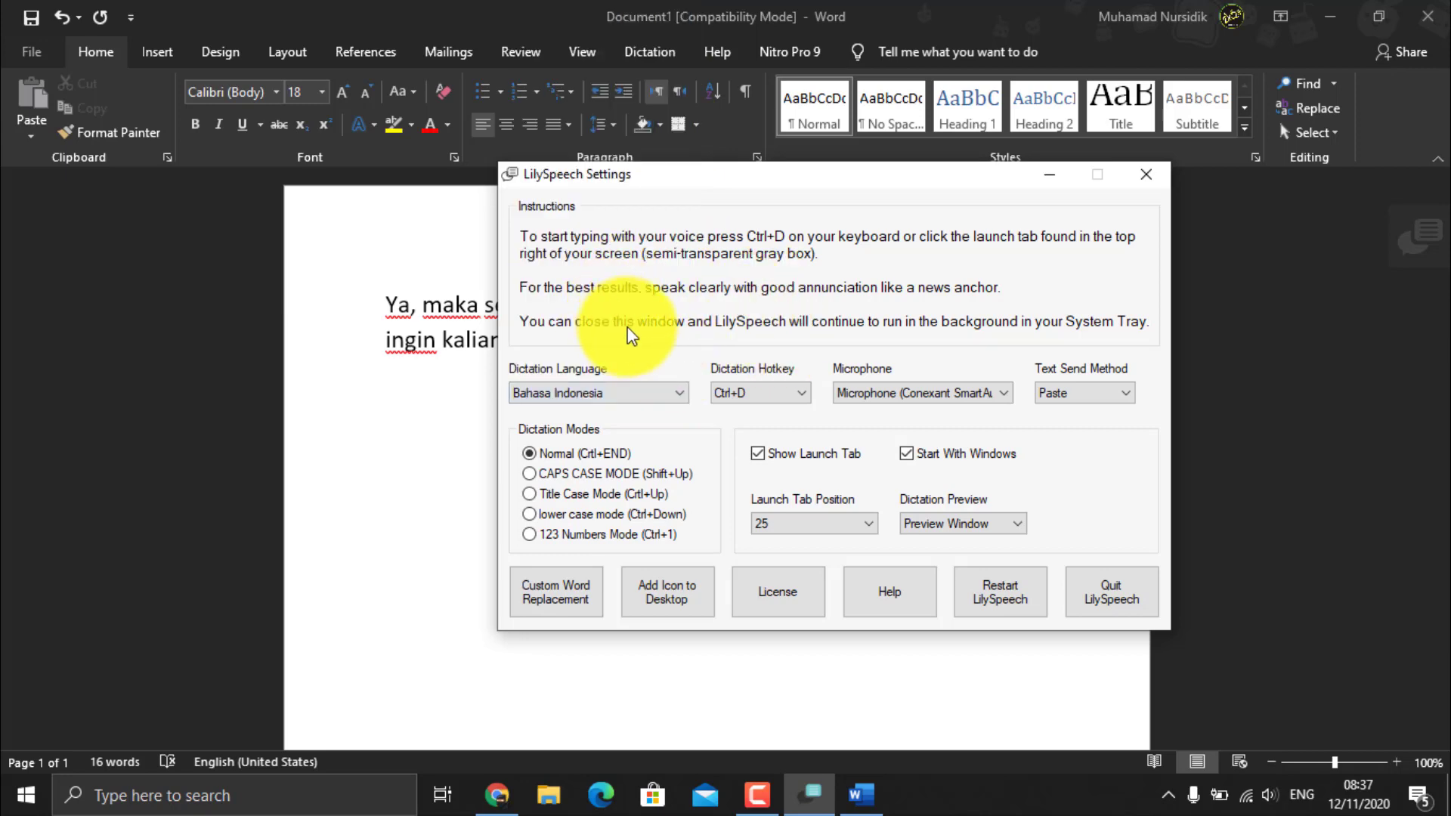
pyautogui.click(1146, 177)
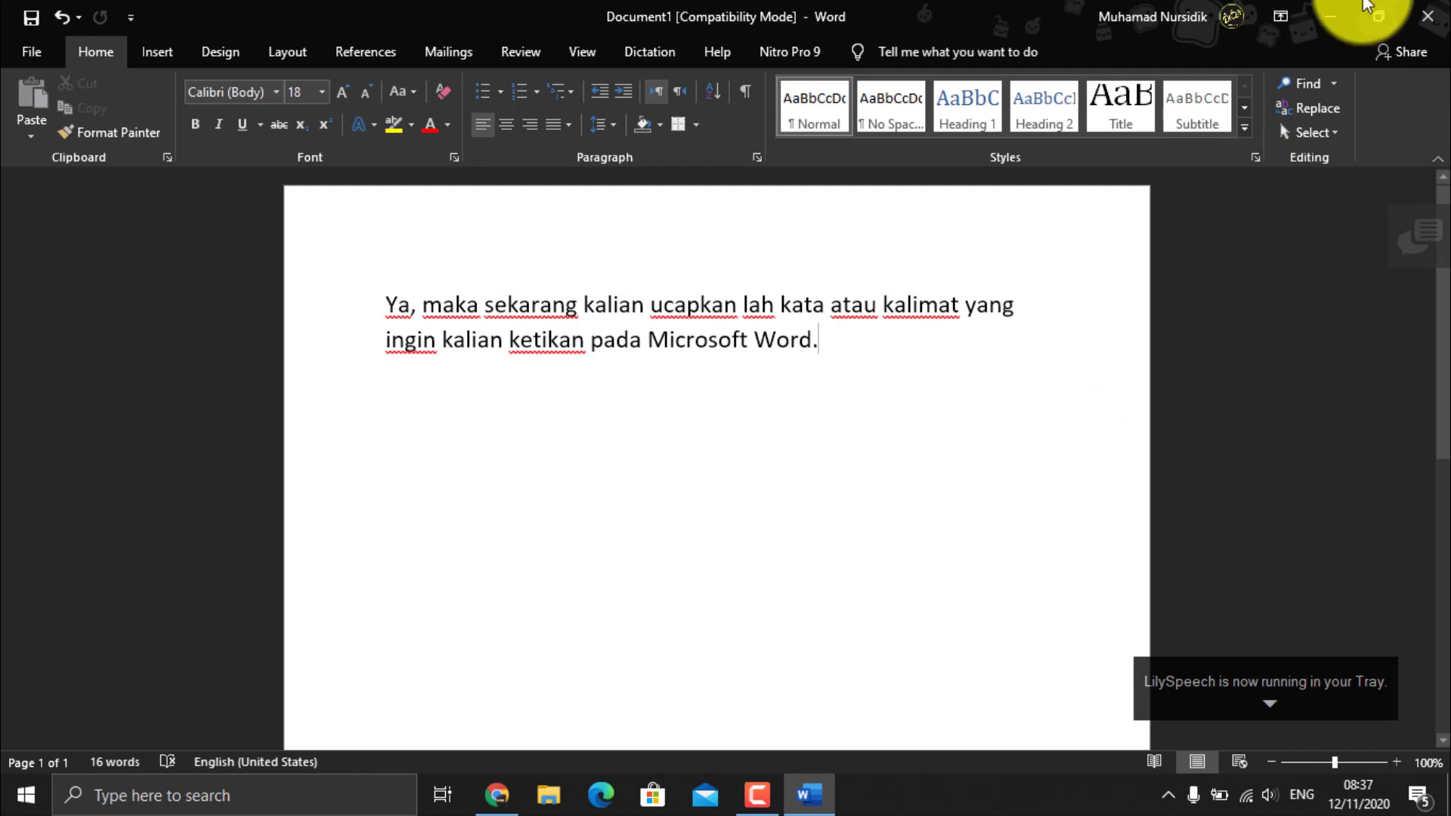
pyautogui.click(1330, 17)
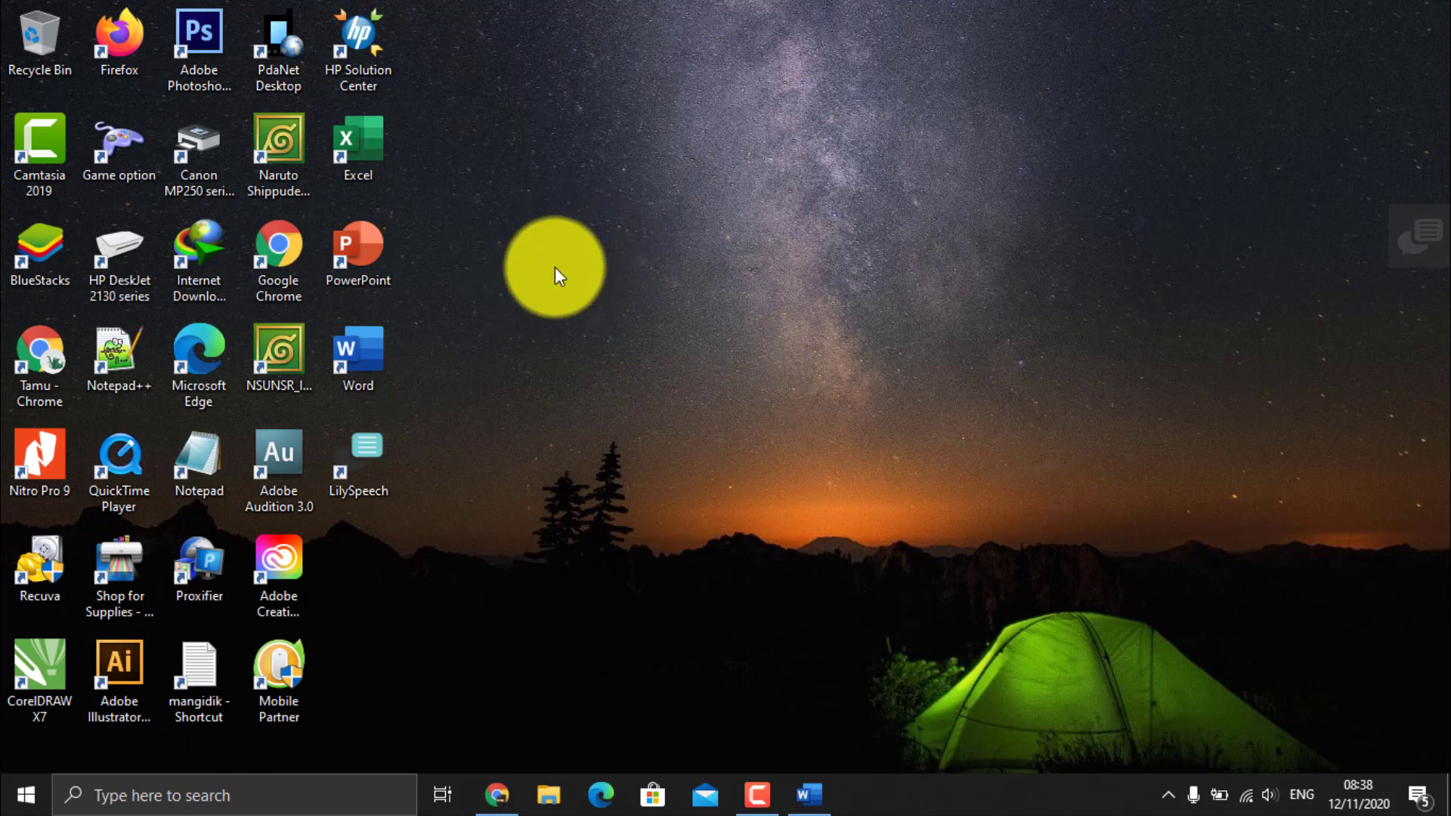
# Launch and maximize Chrome, then open Docs from the Google apps grid.
pyautogui.doubleClick(273, 251)
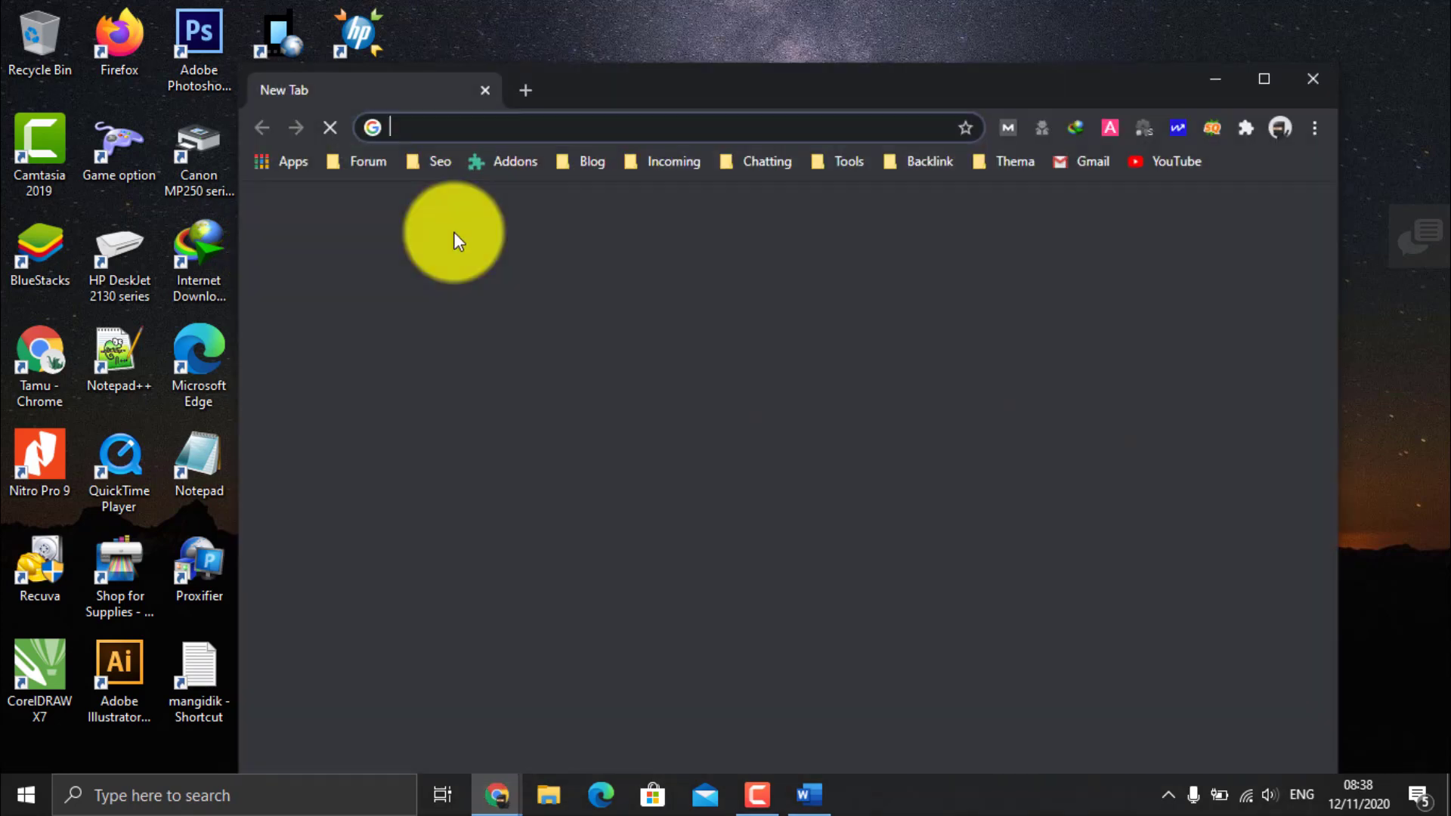
pyautogui.click(1263, 79)
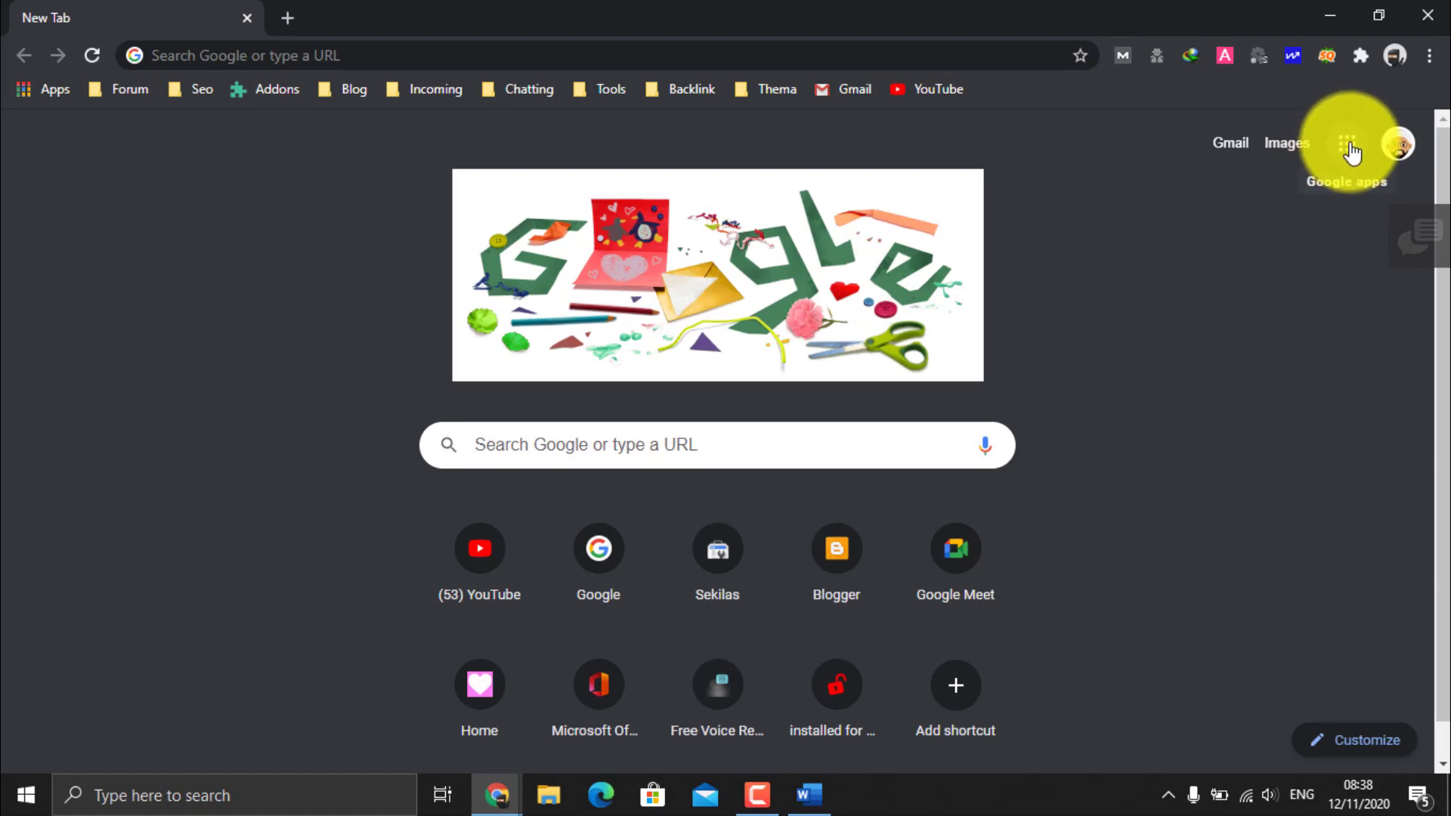
pyautogui.click(1349, 151)
pyautogui.scroll(-1, 1279, 411)
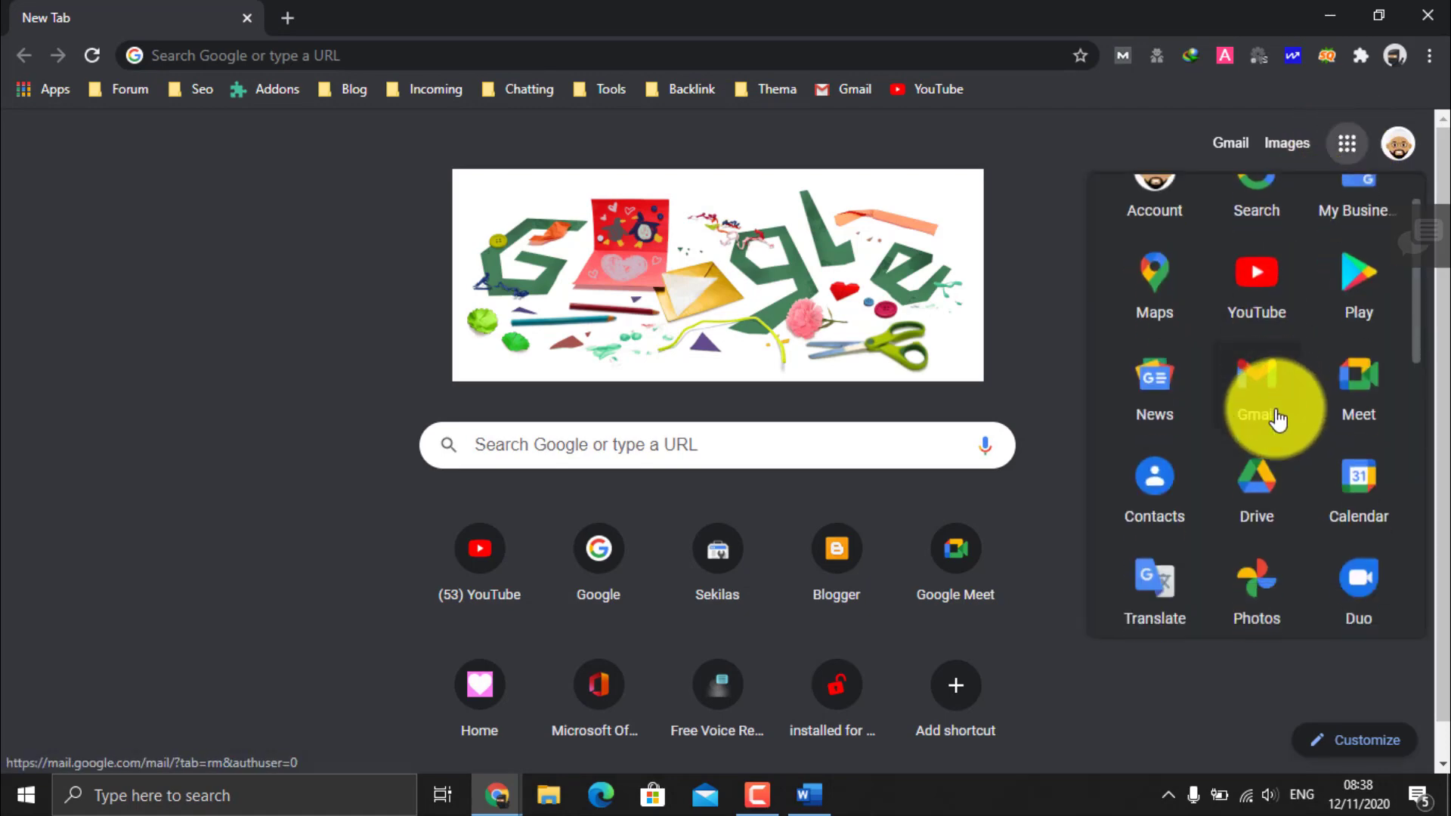
pyautogui.scroll(-3, 1320, 517)
pyautogui.scroll(-3, 1239, 465)
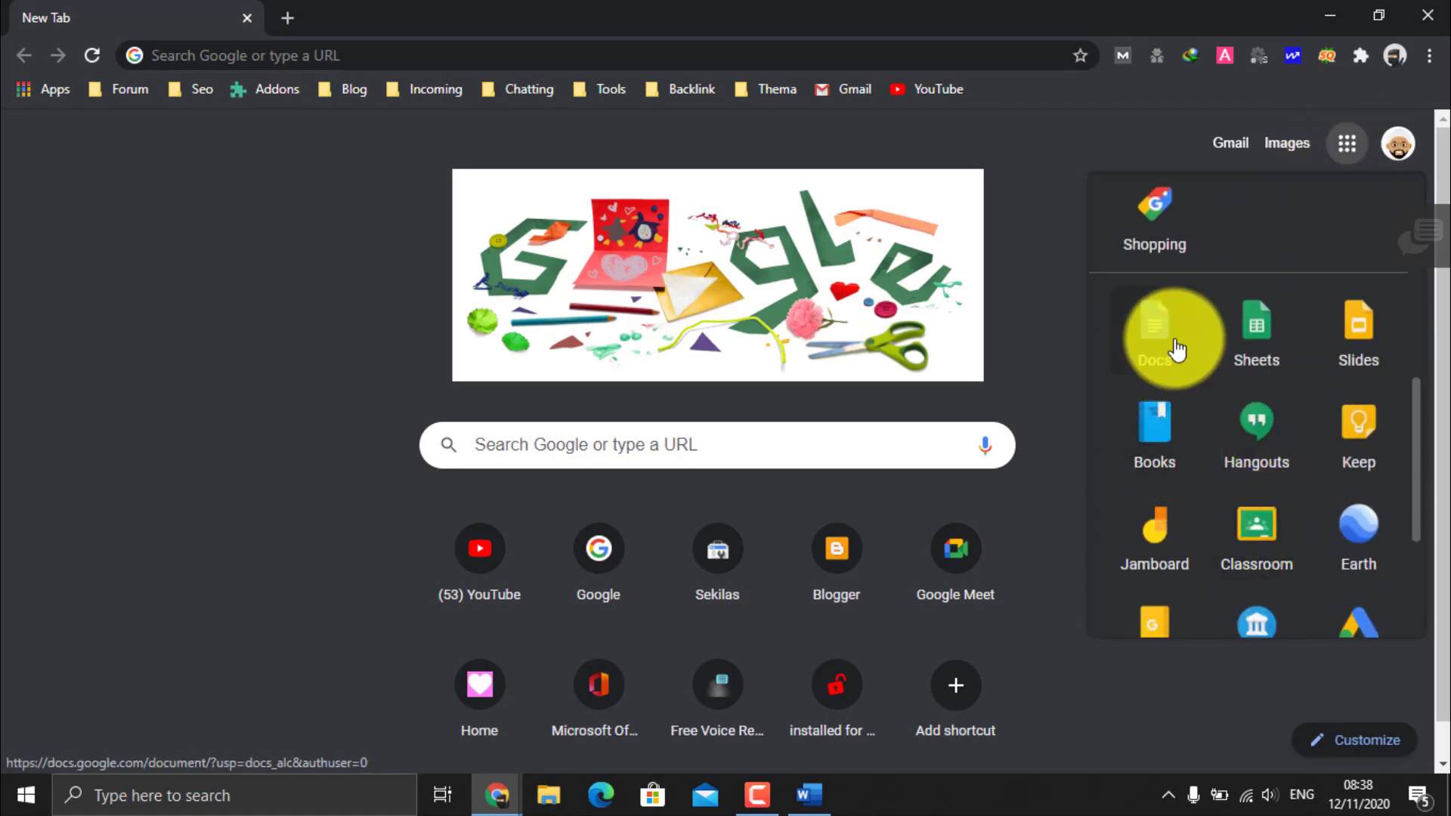
pyautogui.click(1152, 316)
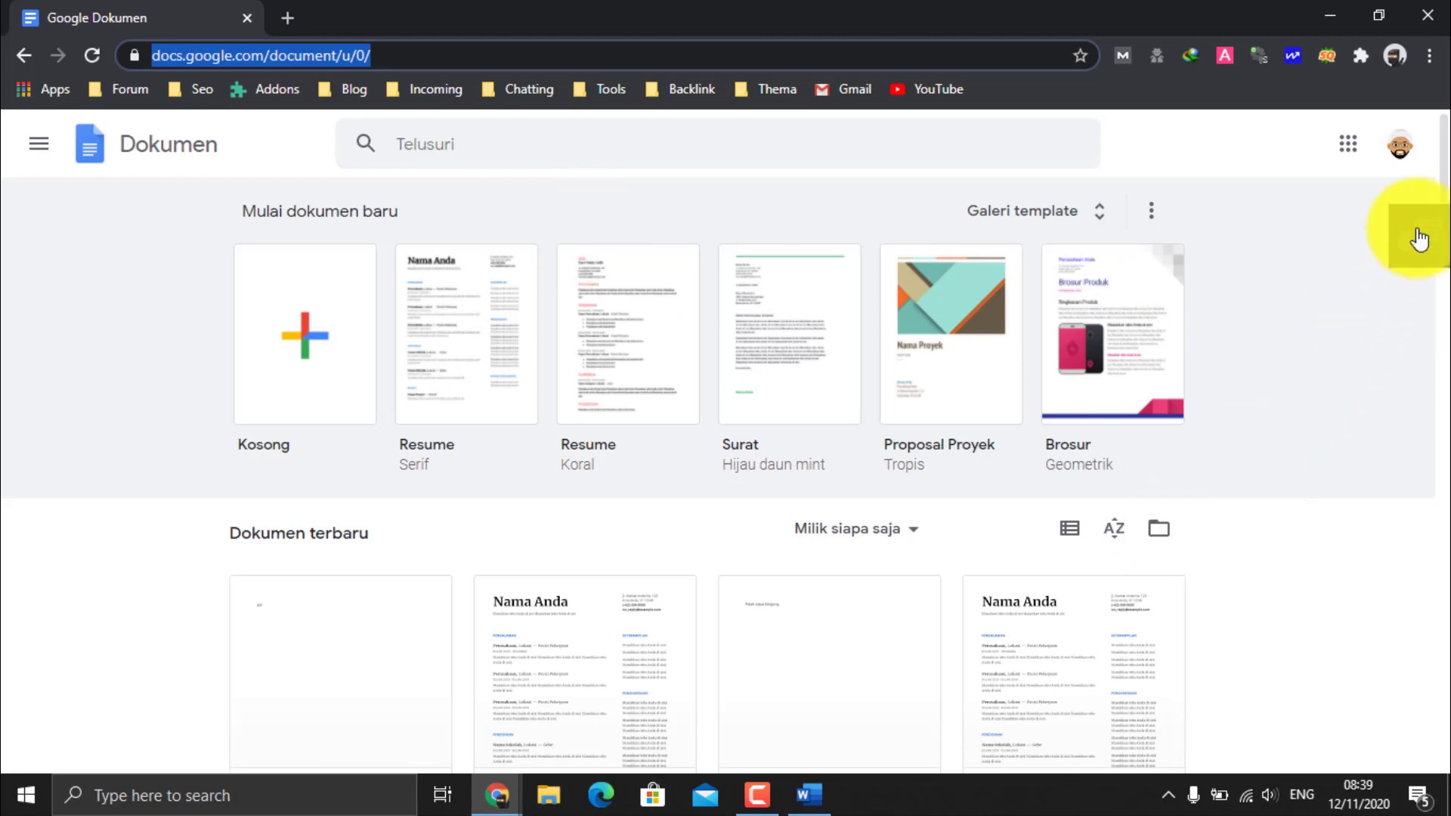
# Quit LilySpeech via its hidden tray icon and return to the Google Docs page.
pyautogui.click(1171, 796)
pyautogui.click(1128, 754)
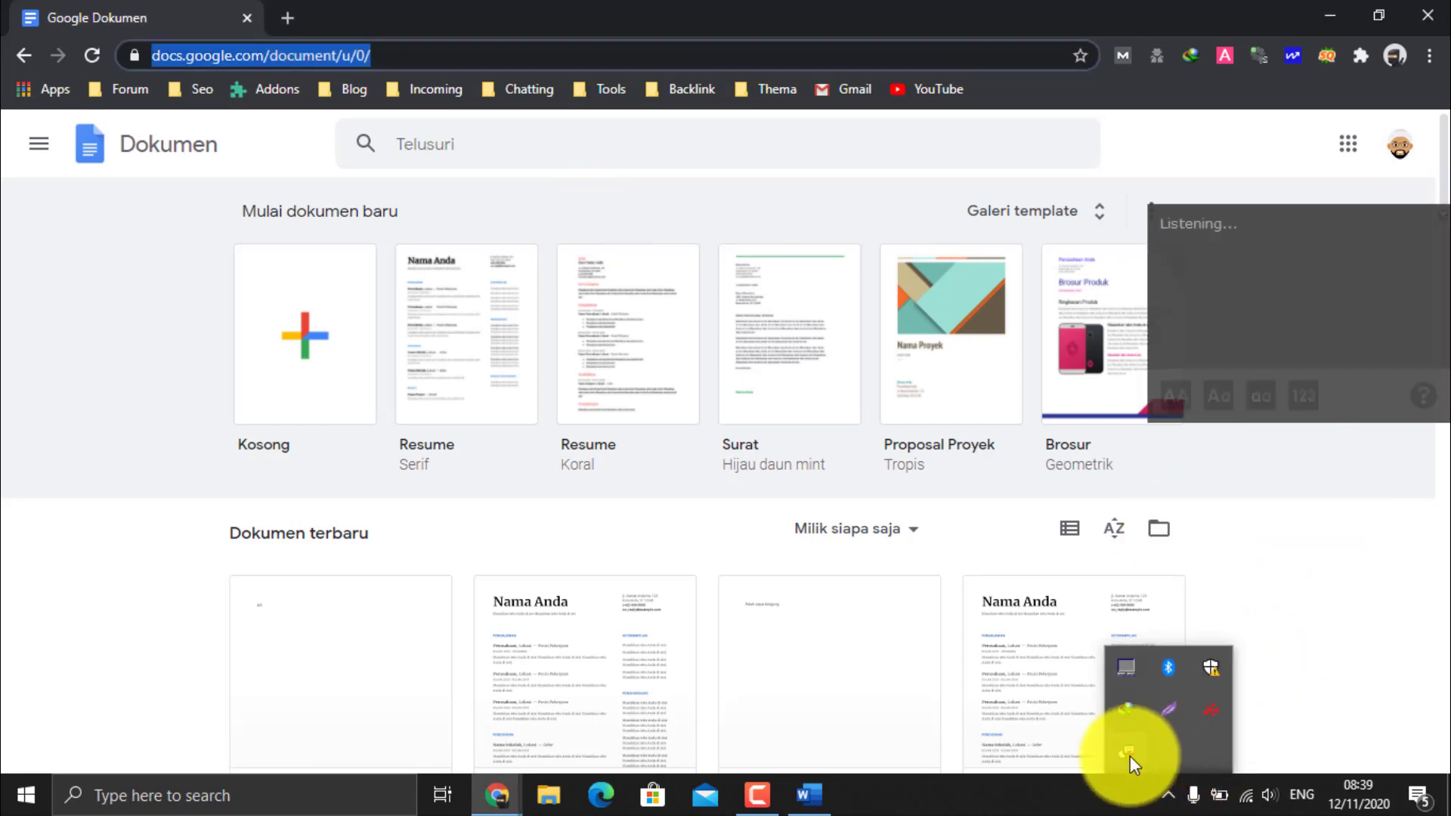
pyautogui.doubleClick(1131, 756)
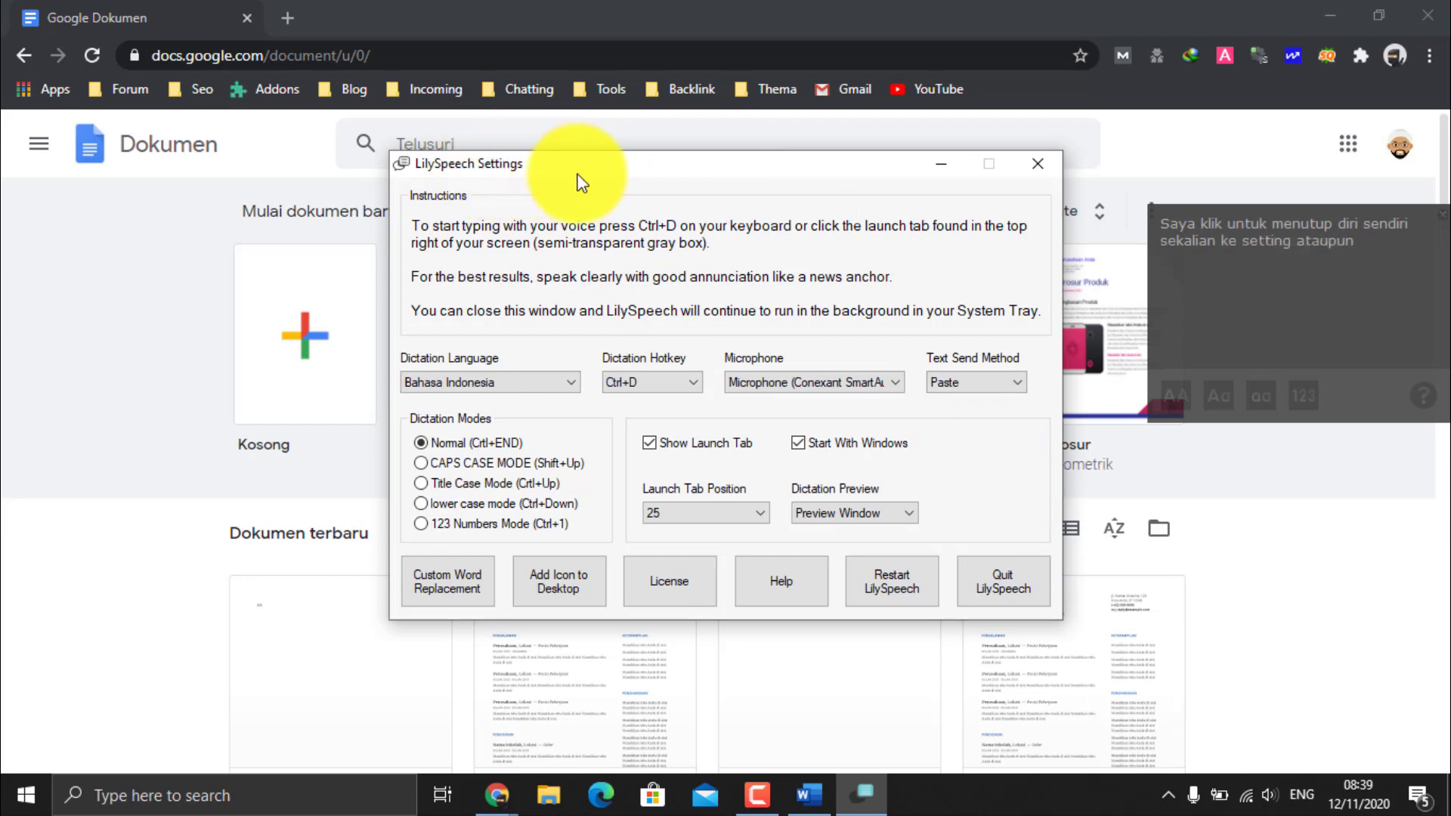
pyautogui.click(1002, 589)
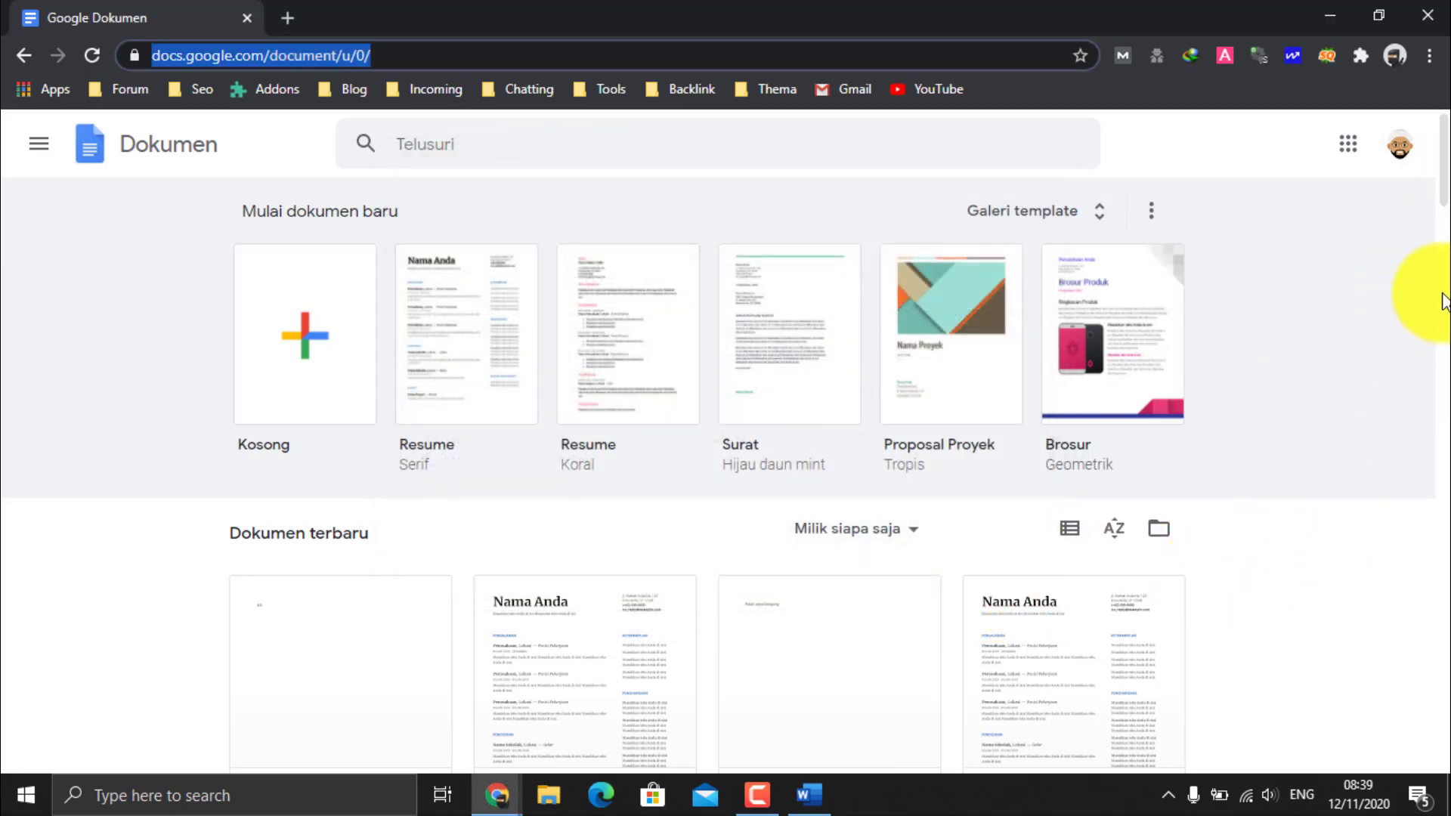
pyautogui.click(1336, 311)
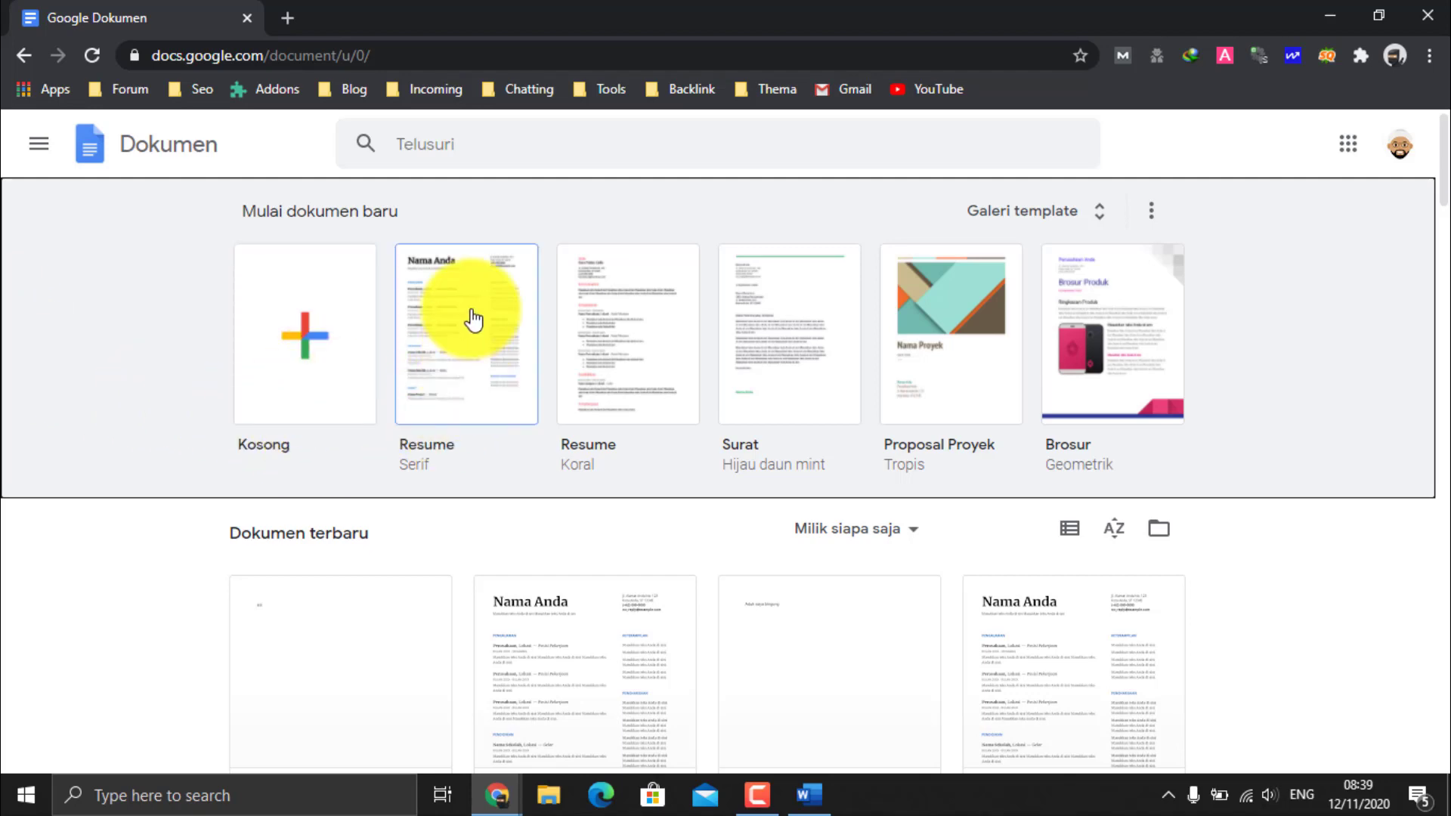
# Create a new Google Docs document from the Resume (Serif) template.
pyautogui.click(482, 355)
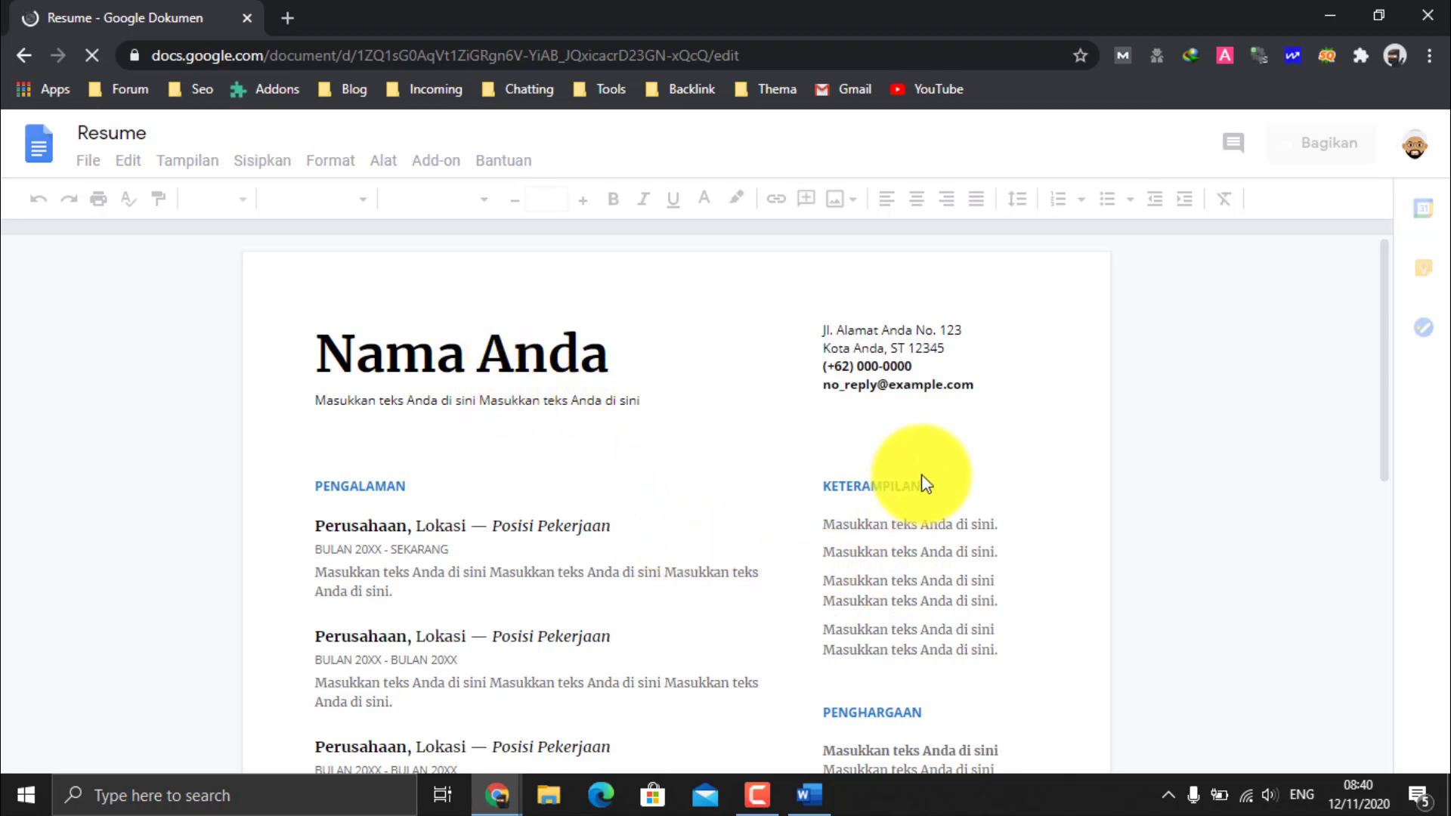
pyautogui.scroll(-2, 665, 590)
pyautogui.scroll(-1, 649, 535)
pyautogui.scroll(-2, 763, 661)
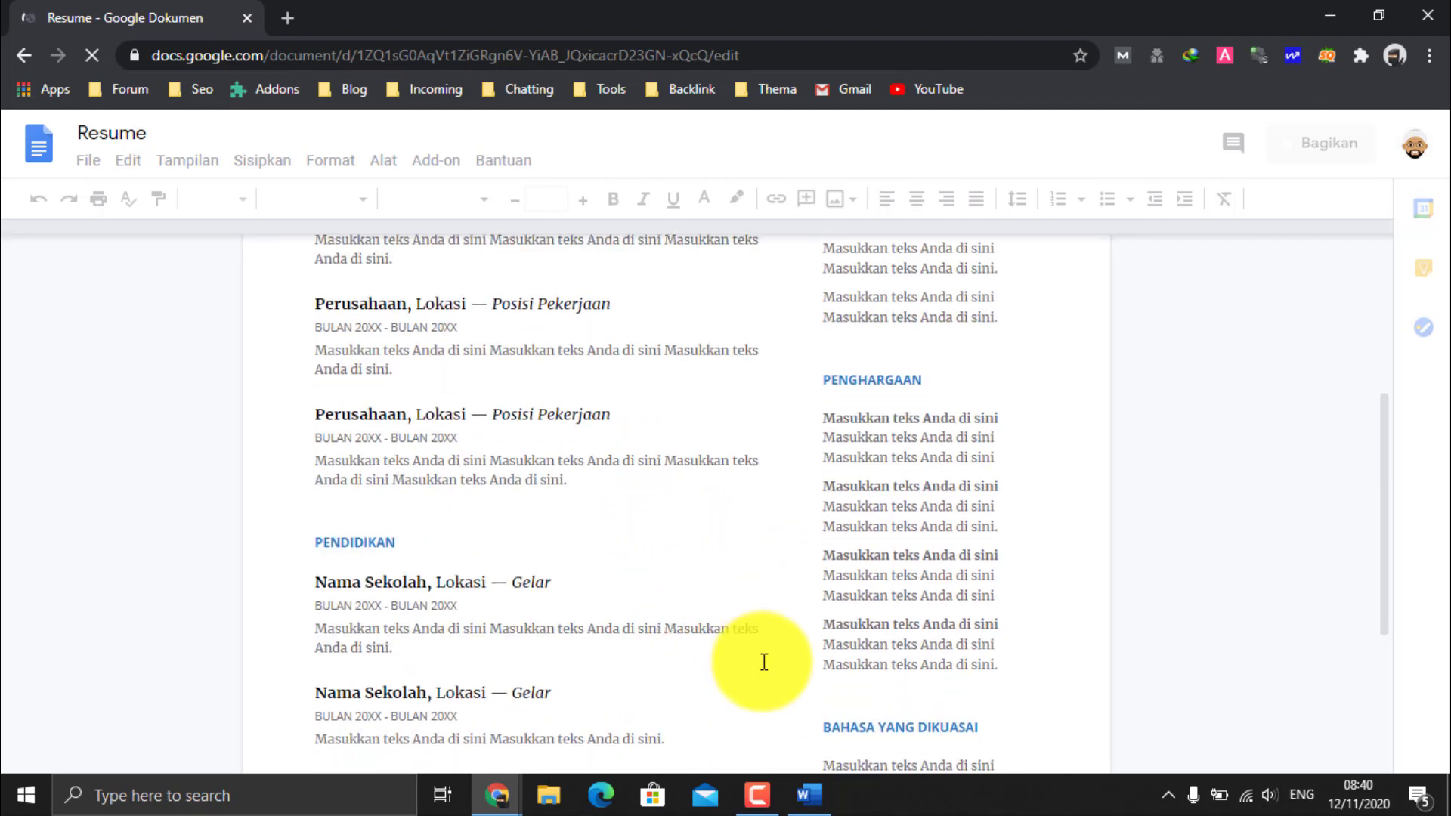
pyautogui.scroll(-3, 764, 662)
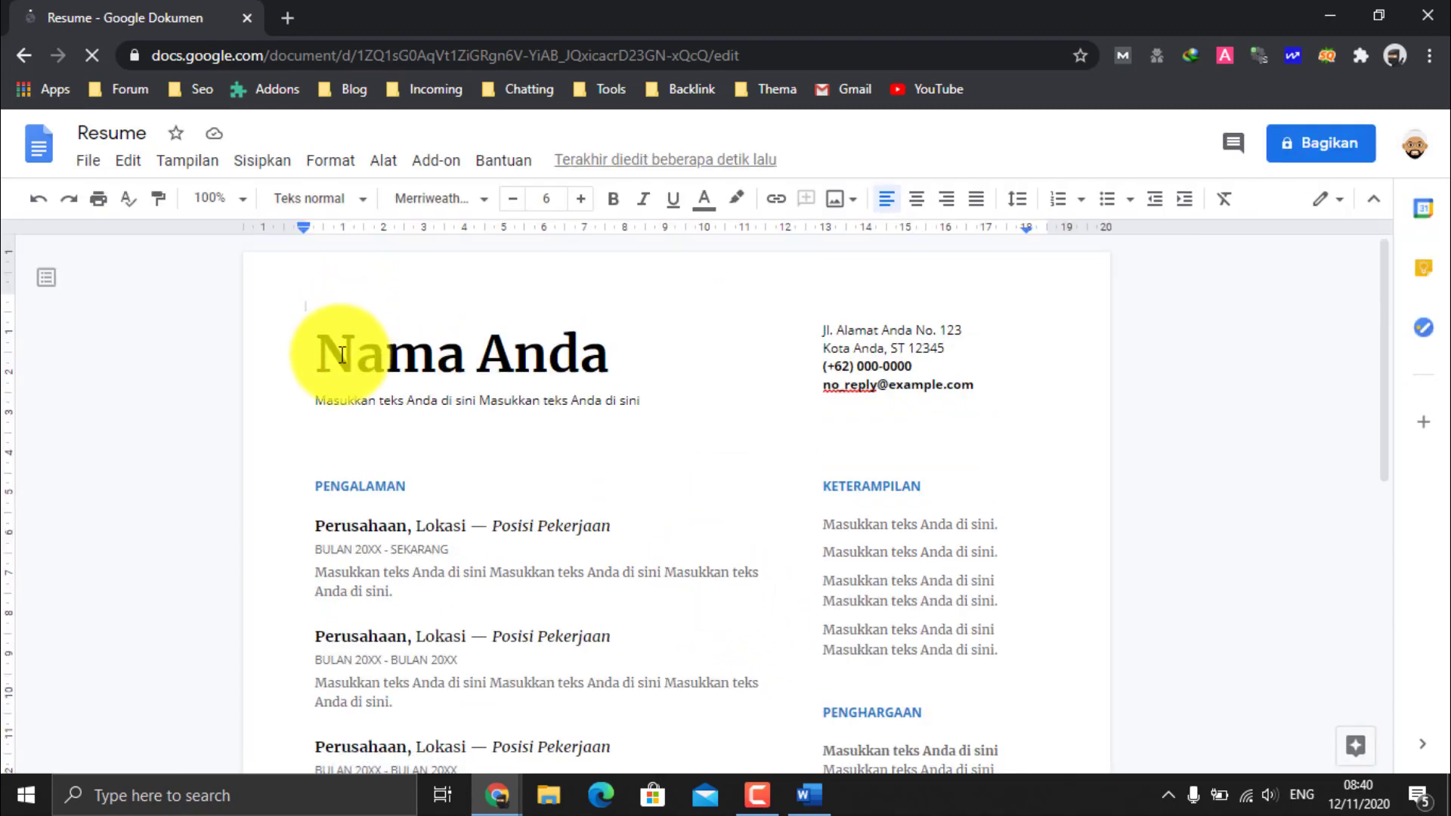
# Delete all the sample resume content, leaving an empty page, and enlarge the font to 18 points.
pyautogui.hotkey('ctrl', 'a')
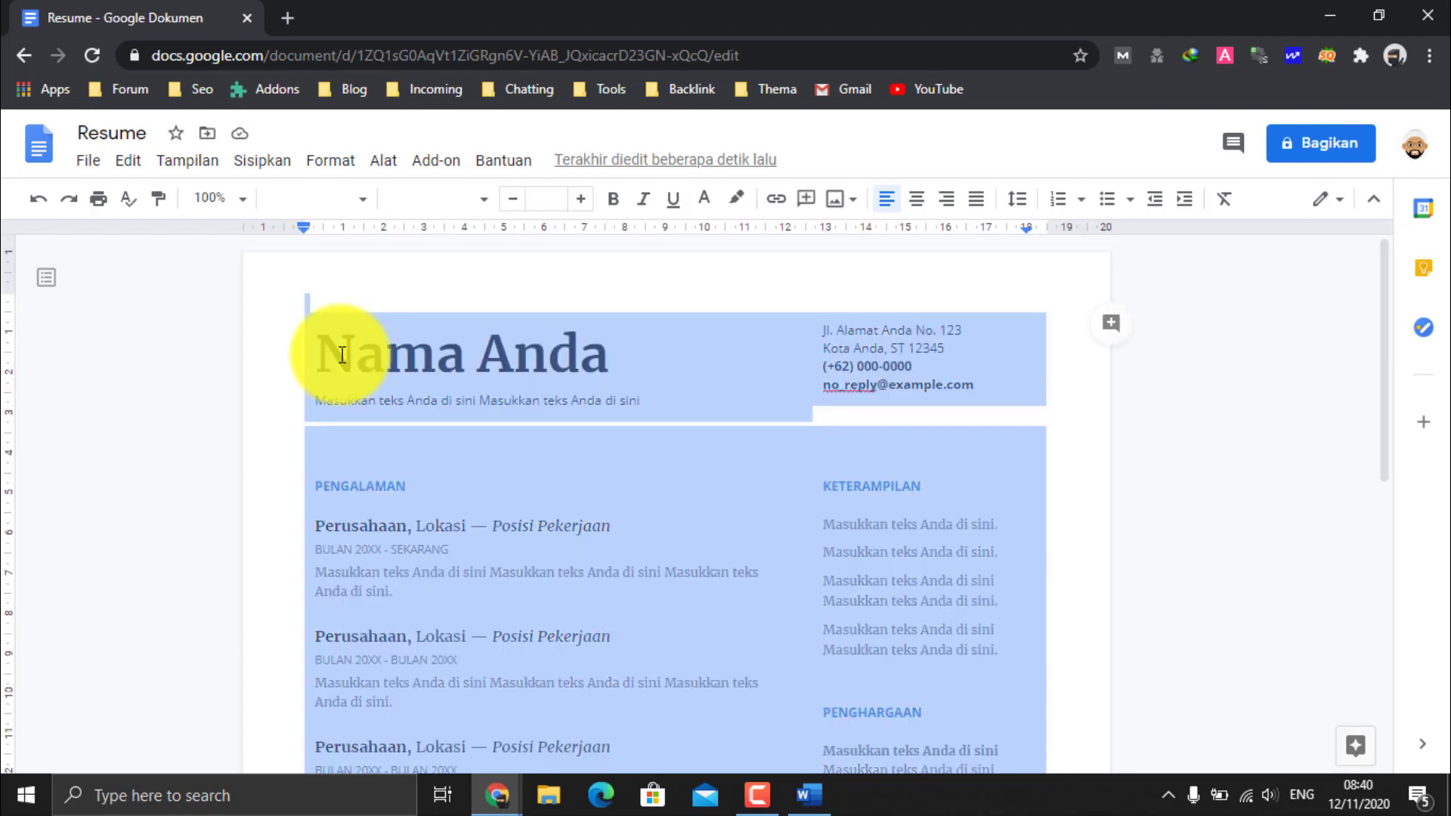
pyautogui.press('Delete')
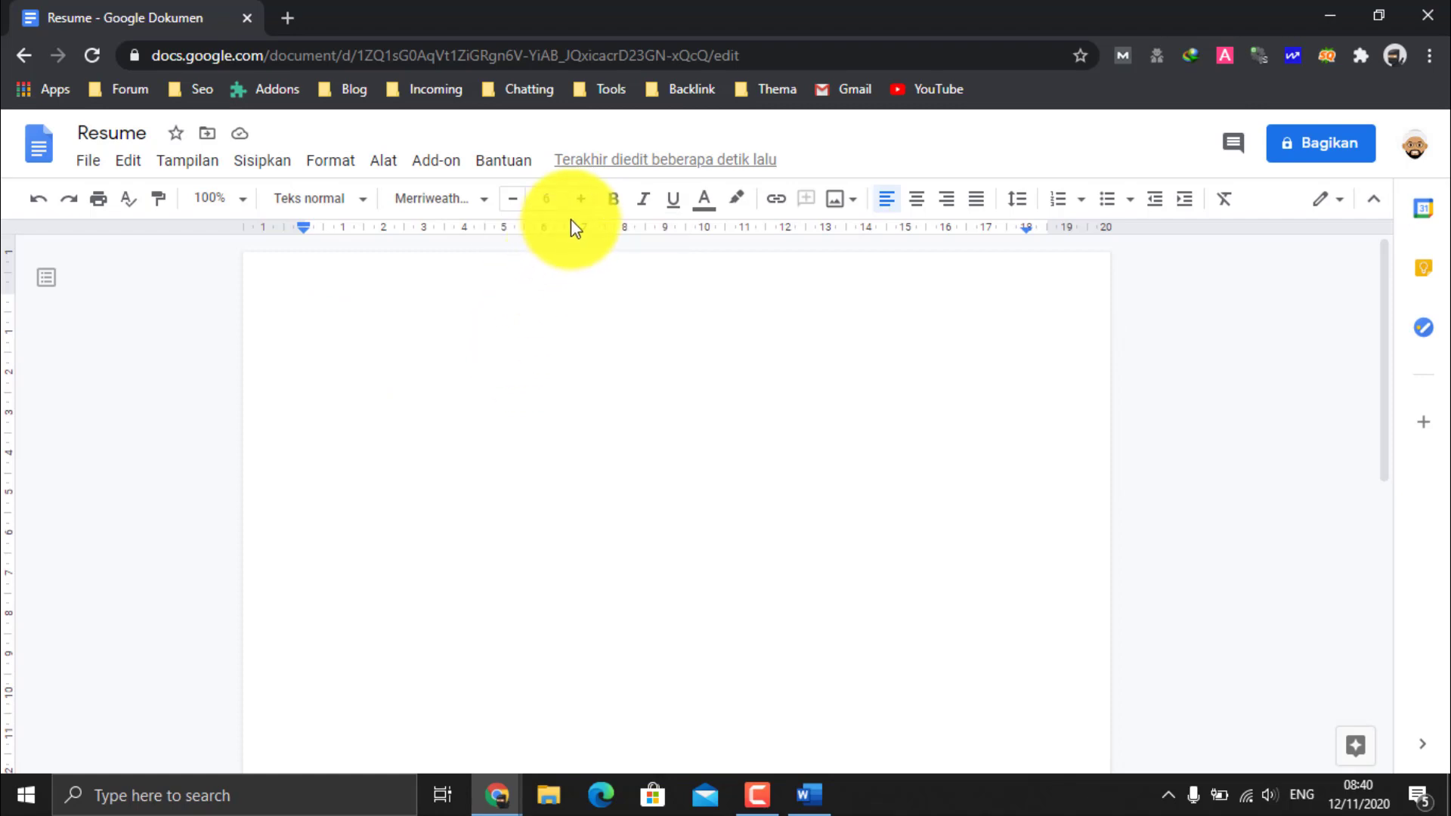
pyautogui.click(580, 199)
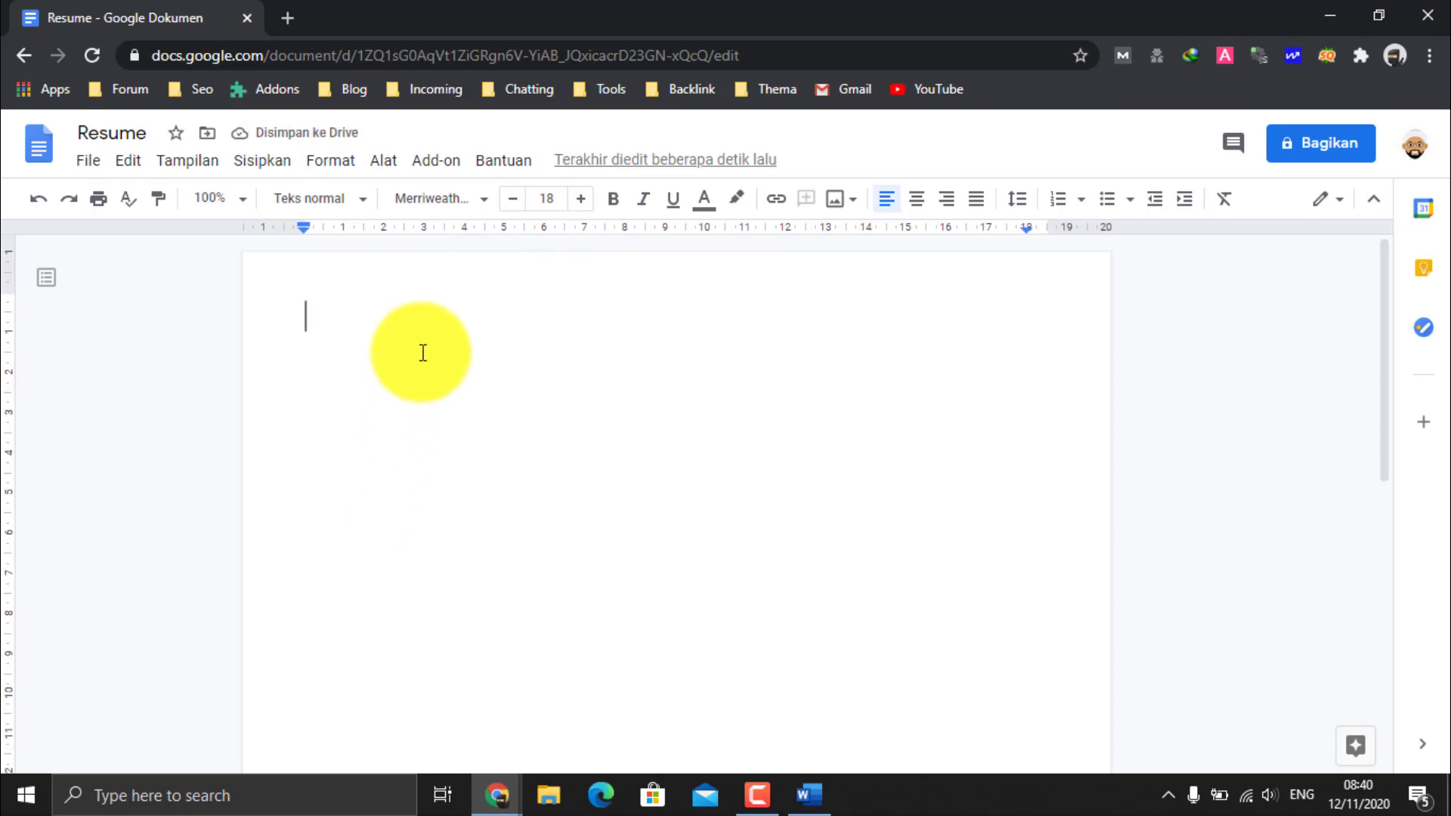
pyautogui.click(375, 165)
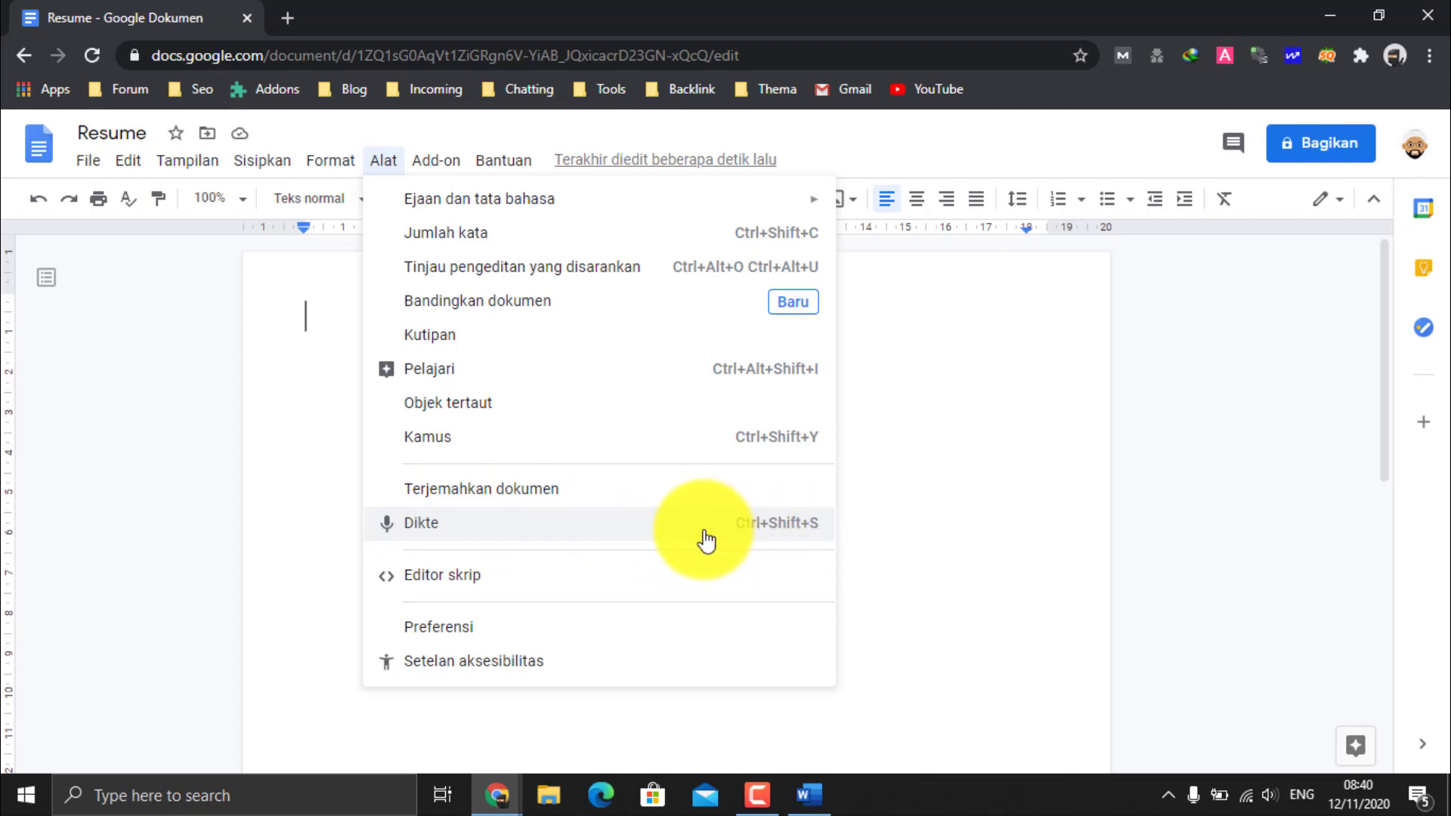
# Turn on Dikte voice typing and keep Bahasa Indonesia as its dictation language.
pyautogui.click(618, 528)
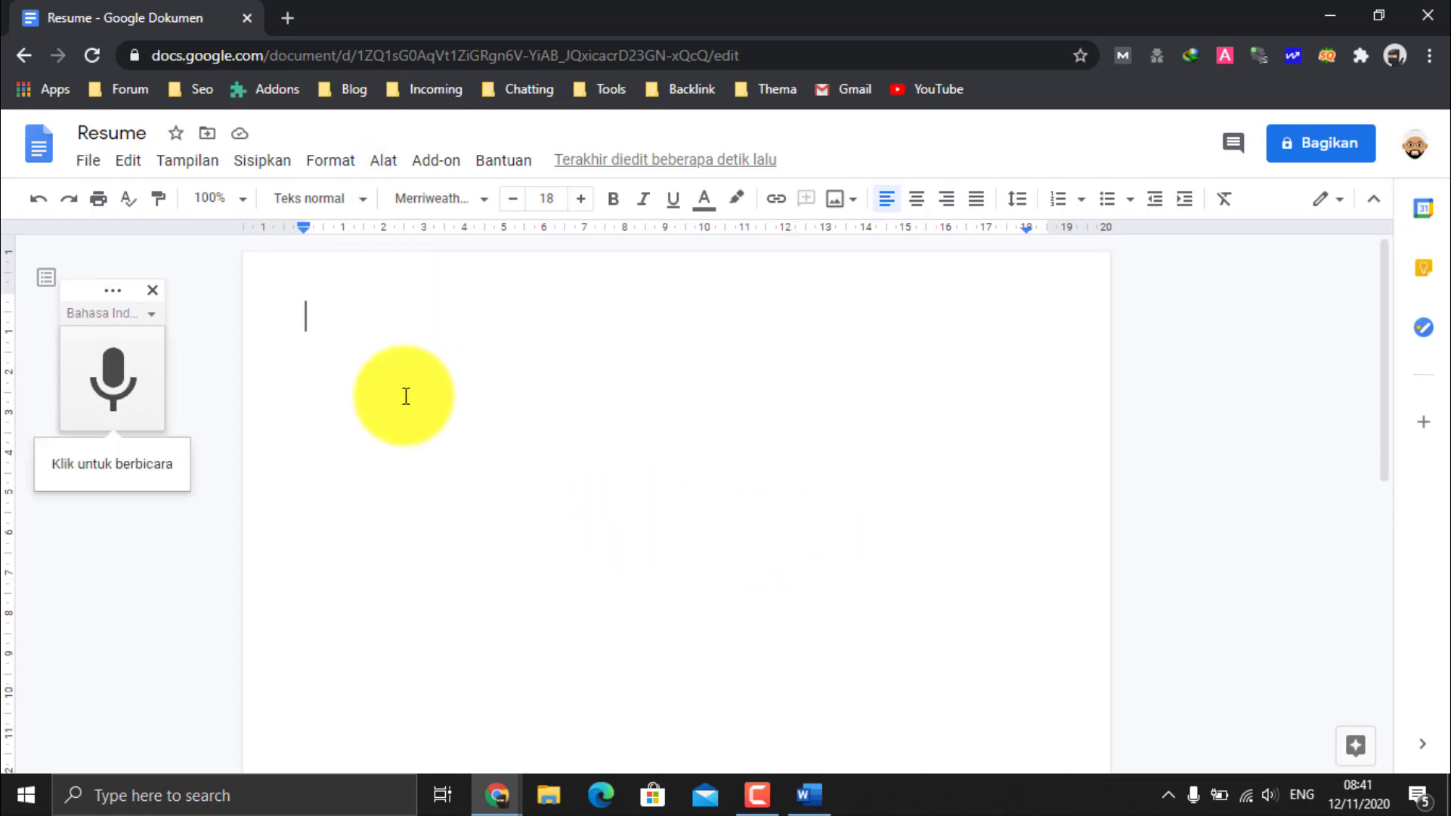
pyautogui.click(152, 313)
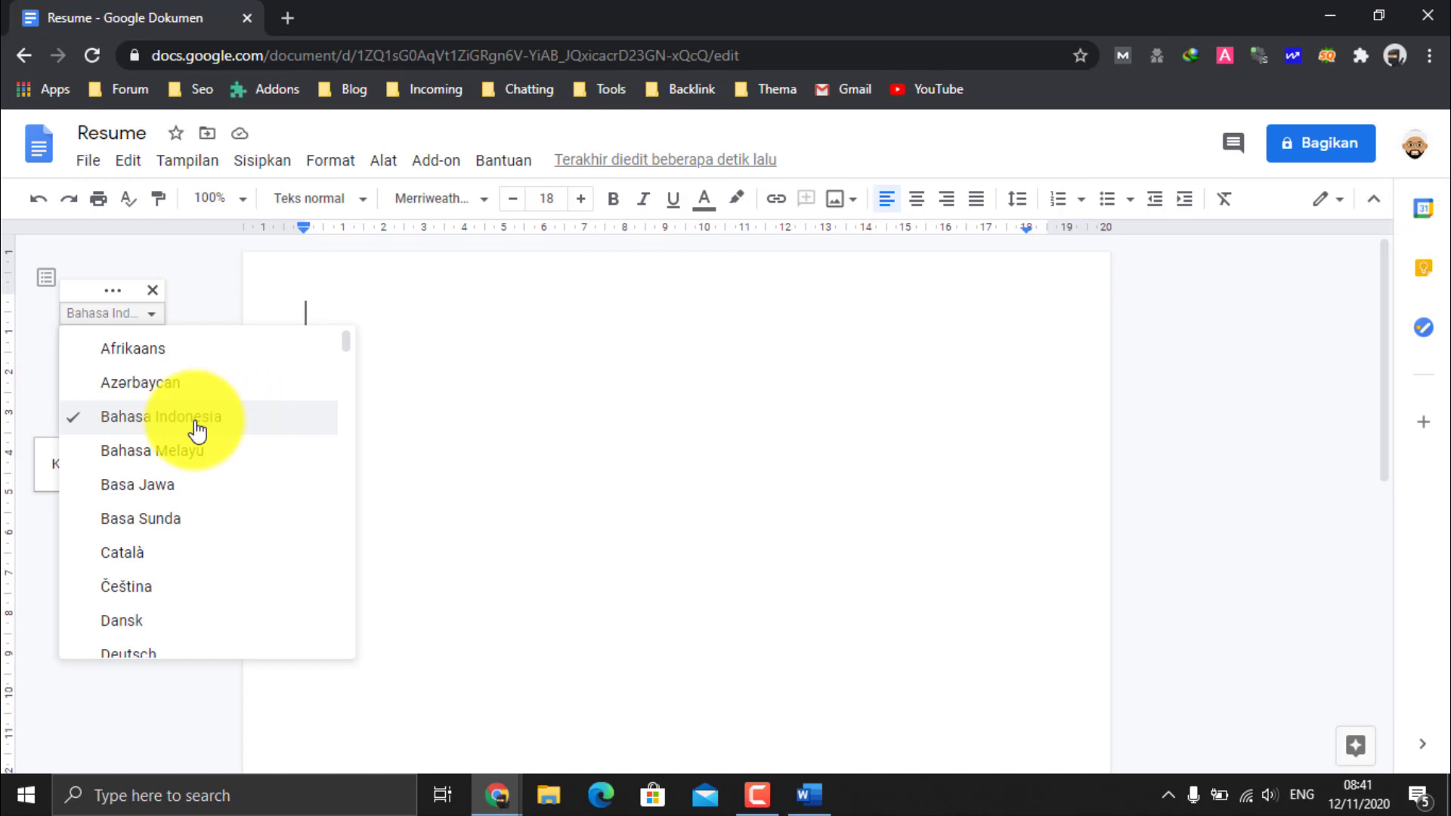
pyautogui.scroll(-4, 196, 461)
pyautogui.scroll(-2, 195, 514)
pyautogui.scroll(-8, 195, 529)
pyautogui.scroll(-10, 196, 540)
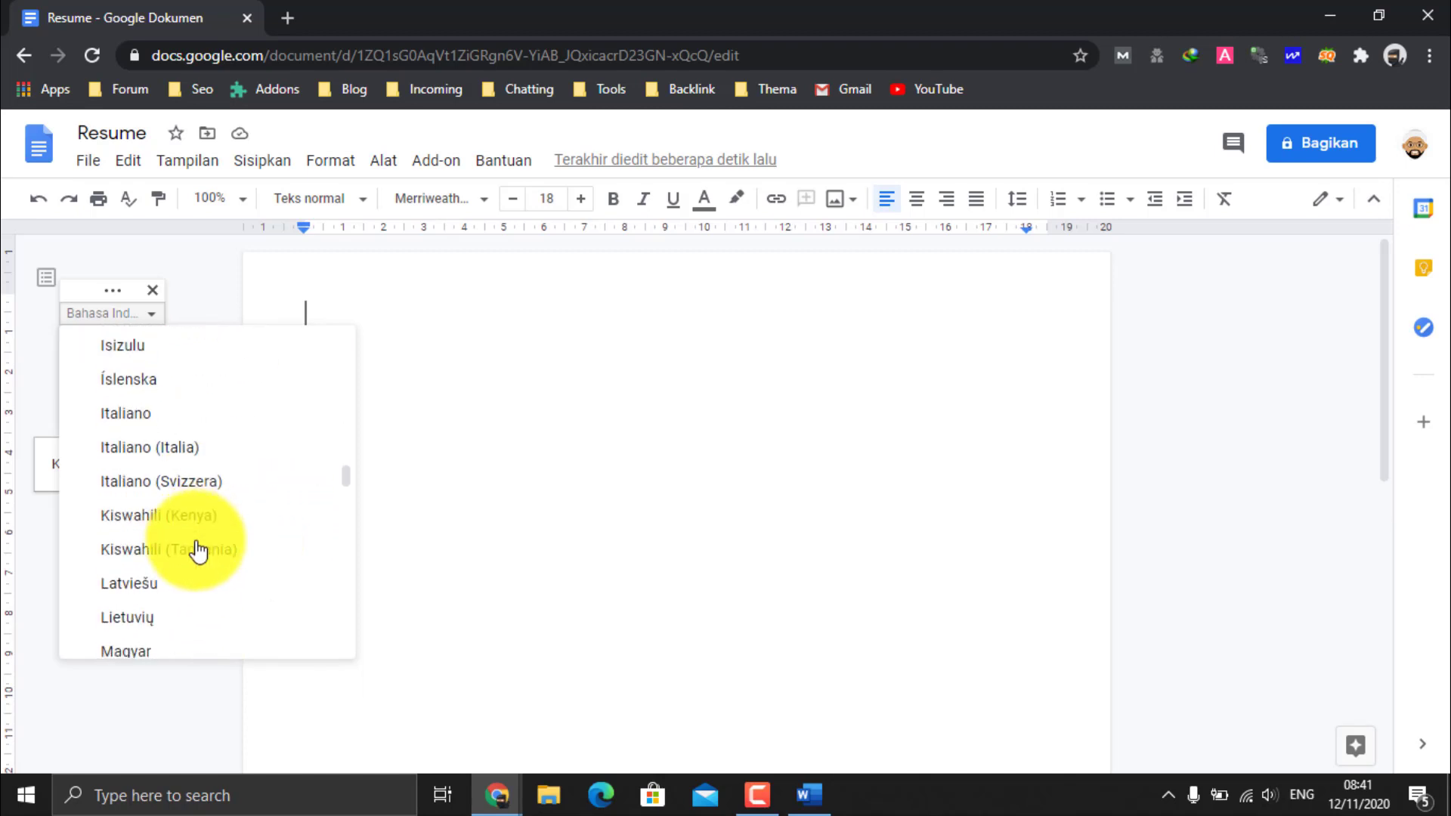
pyautogui.scroll(-10, 198, 560)
pyautogui.scroll(-3, 198, 574)
pyautogui.scroll(20, 199, 578)
pyautogui.scroll(15, 202, 580)
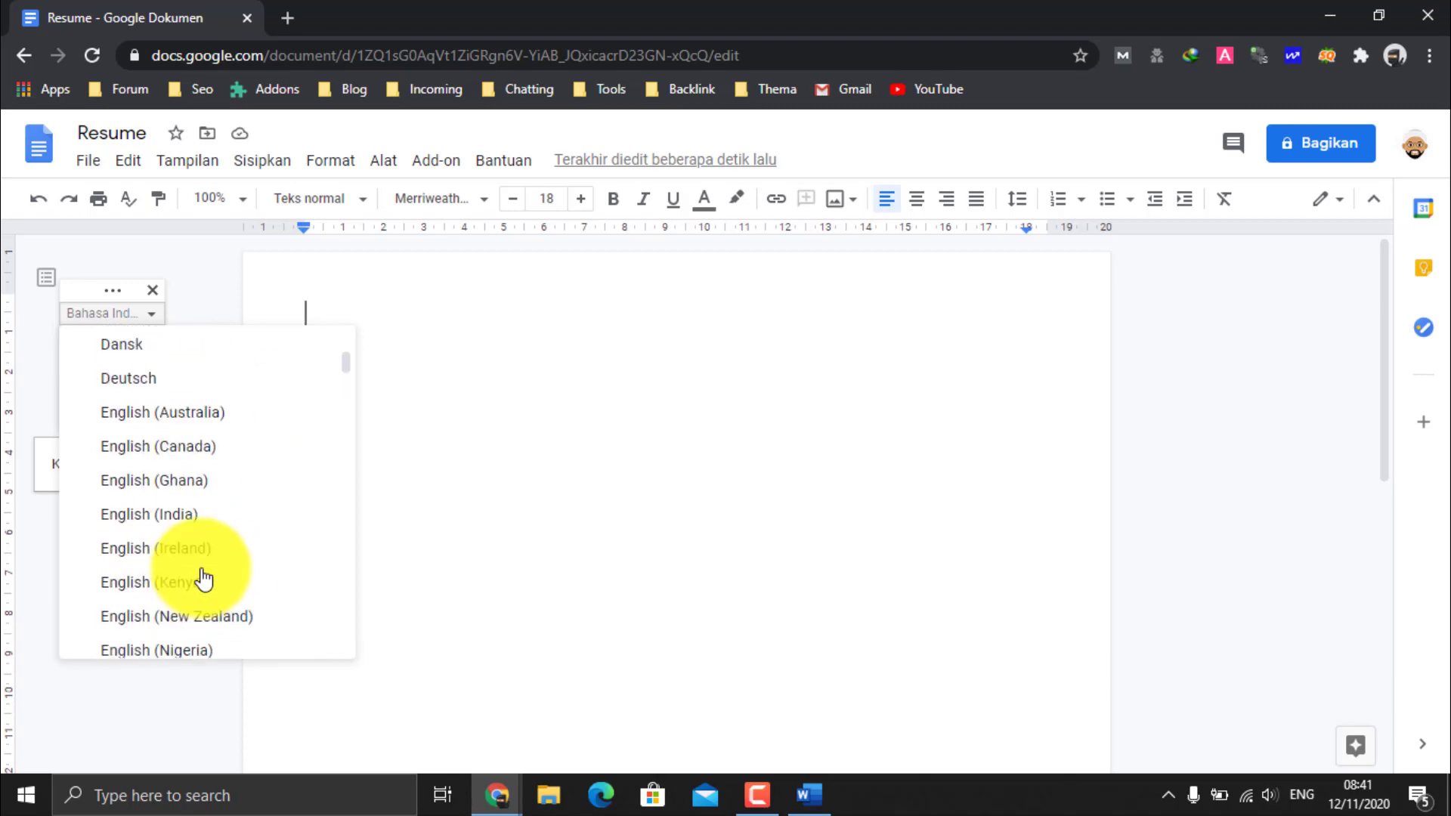
pyautogui.scroll(5, 203, 580)
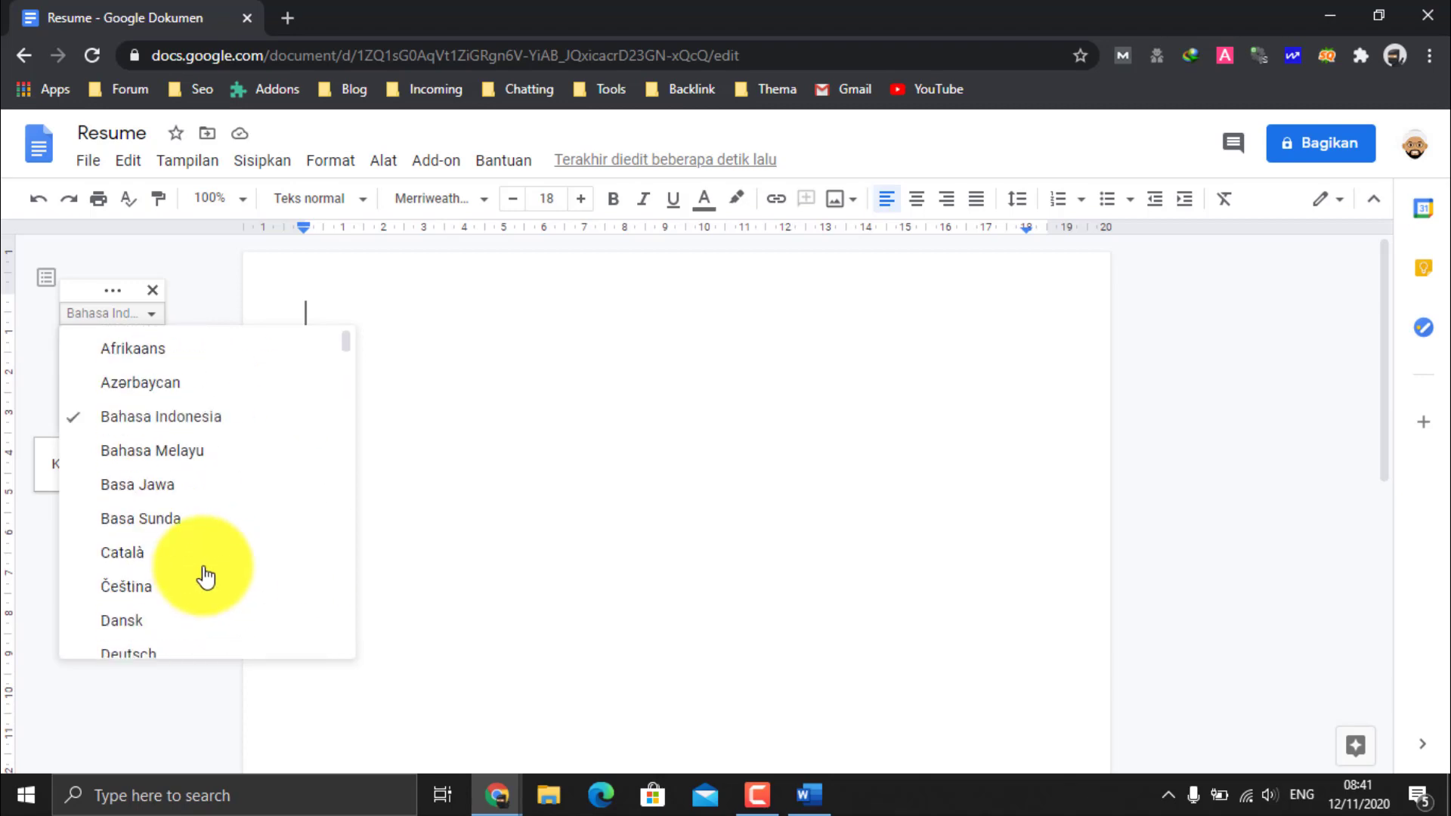
pyautogui.click(198, 420)
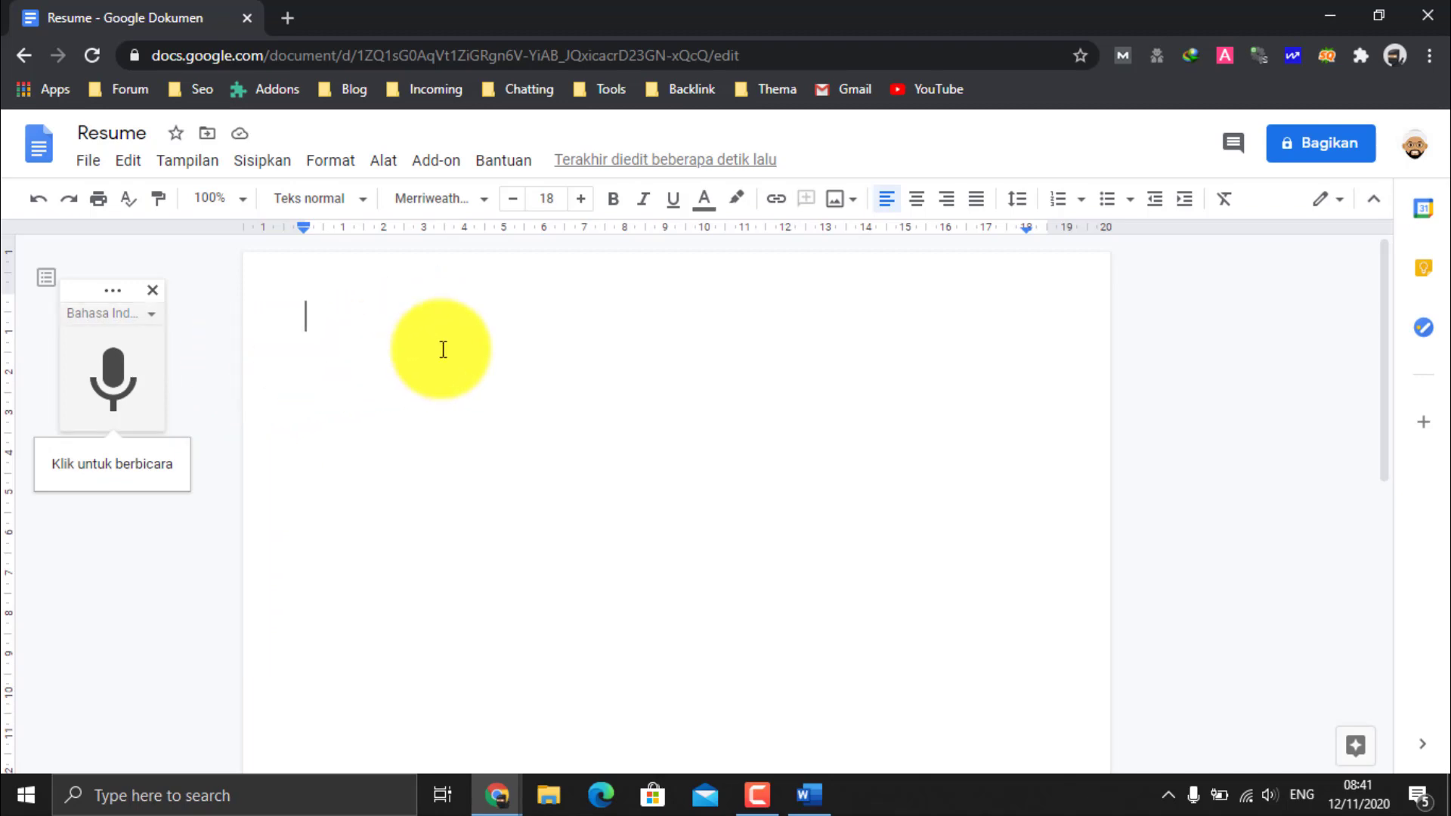
# Dictate the sentence ending 'untuk mengakhirinya kita klik tombol ini', then stop the microphone.
pyautogui.click(112, 391)
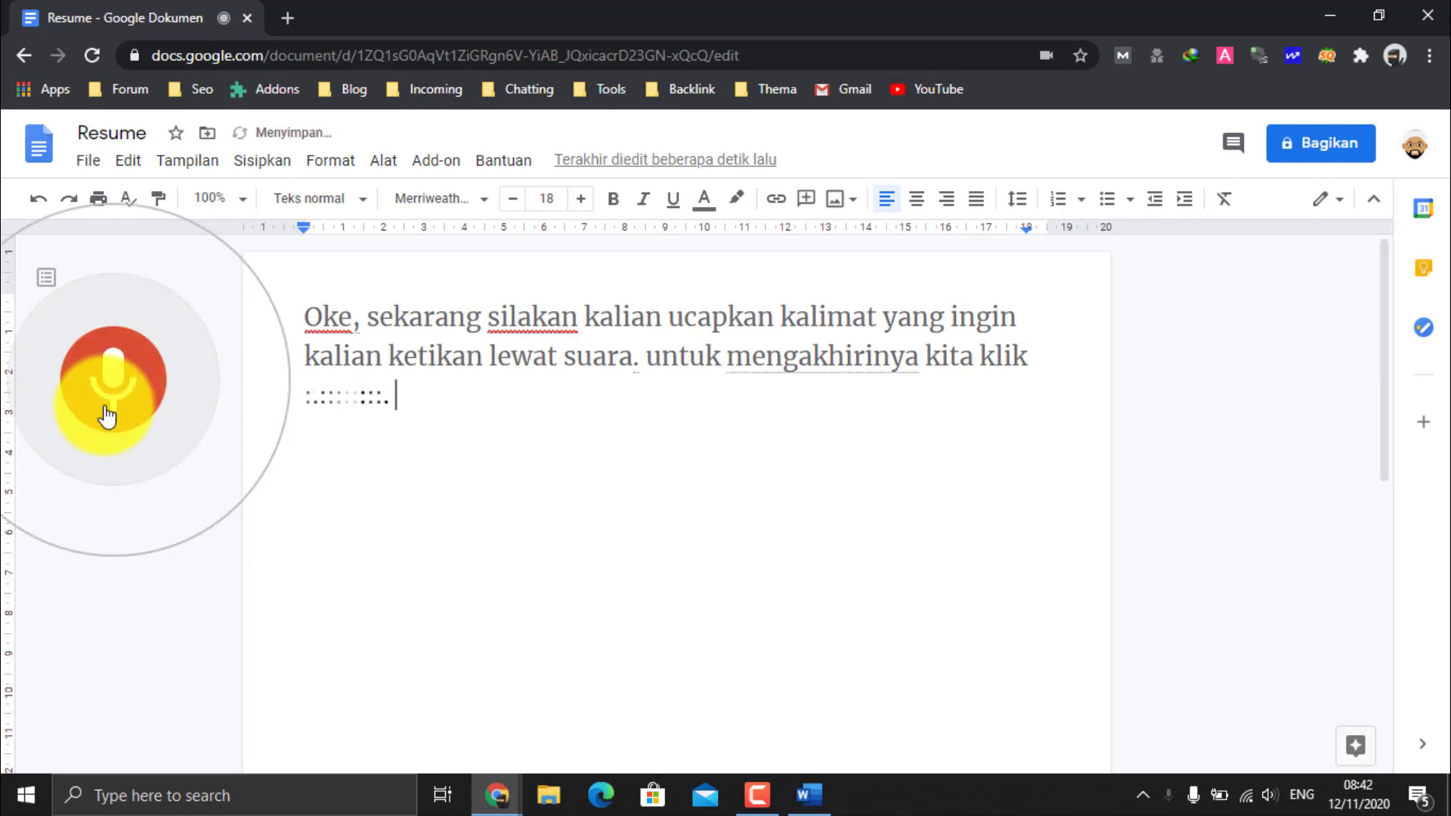
pyautogui.click(116, 381)
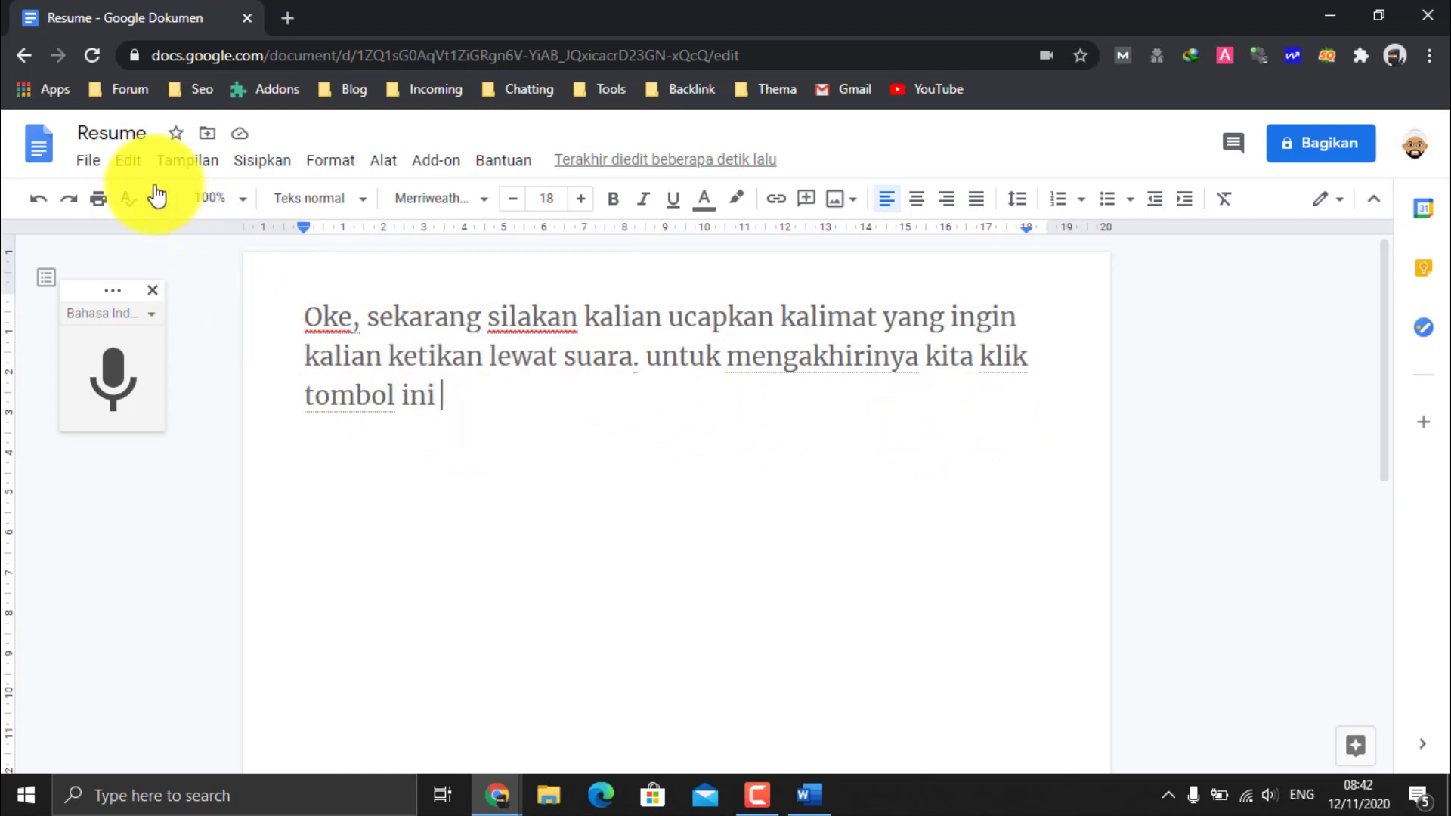
# Download the Resume document from the File menu as Microsoft Word (.docx).
pyautogui.click(88, 172)
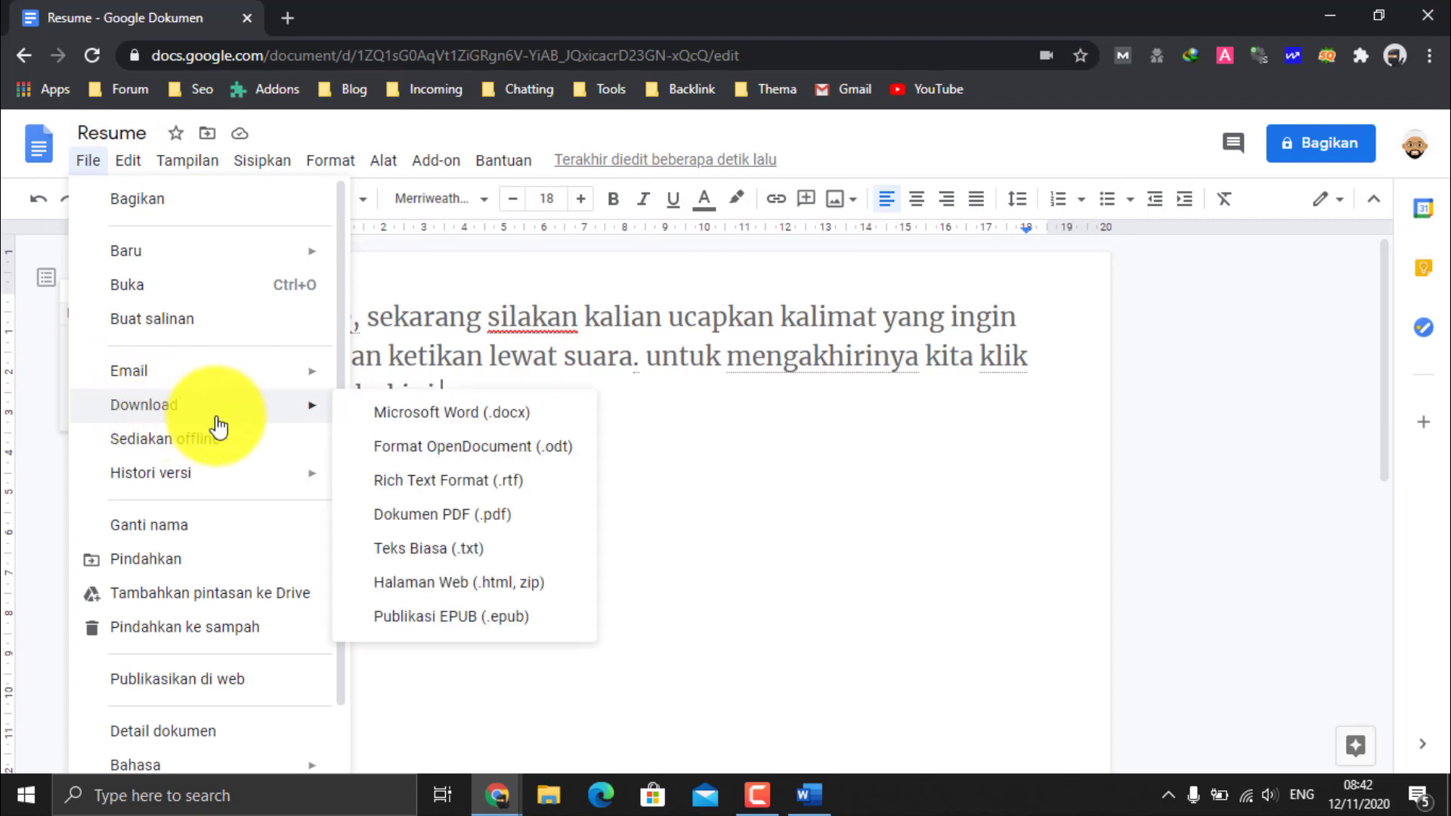
pyautogui.moveTo(144, 405)
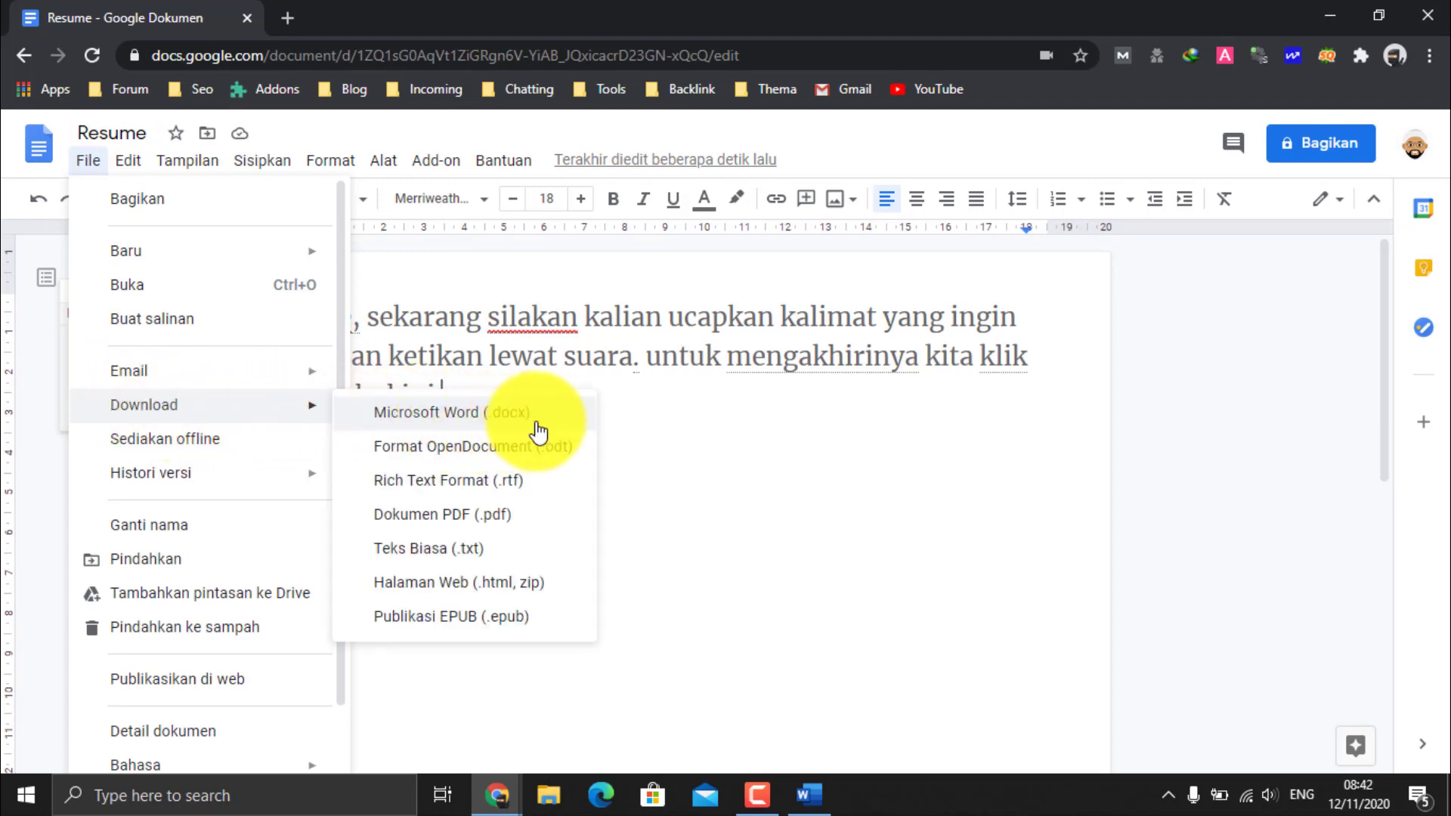
pyautogui.click(461, 421)
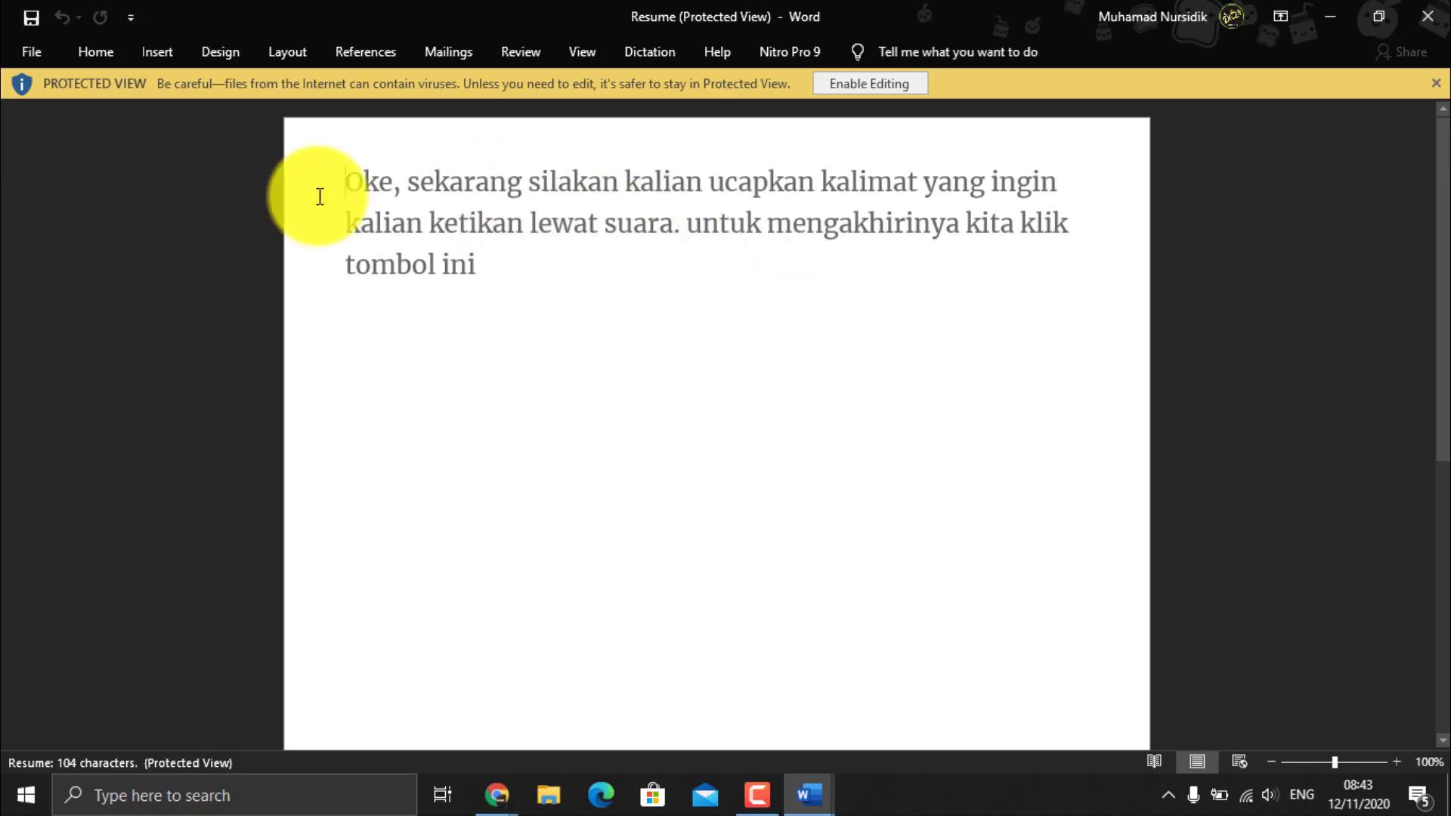
# Switch from Word back to the 'Resume - Google Dokumen' window in Chrome.
pyautogui.click(495, 805)
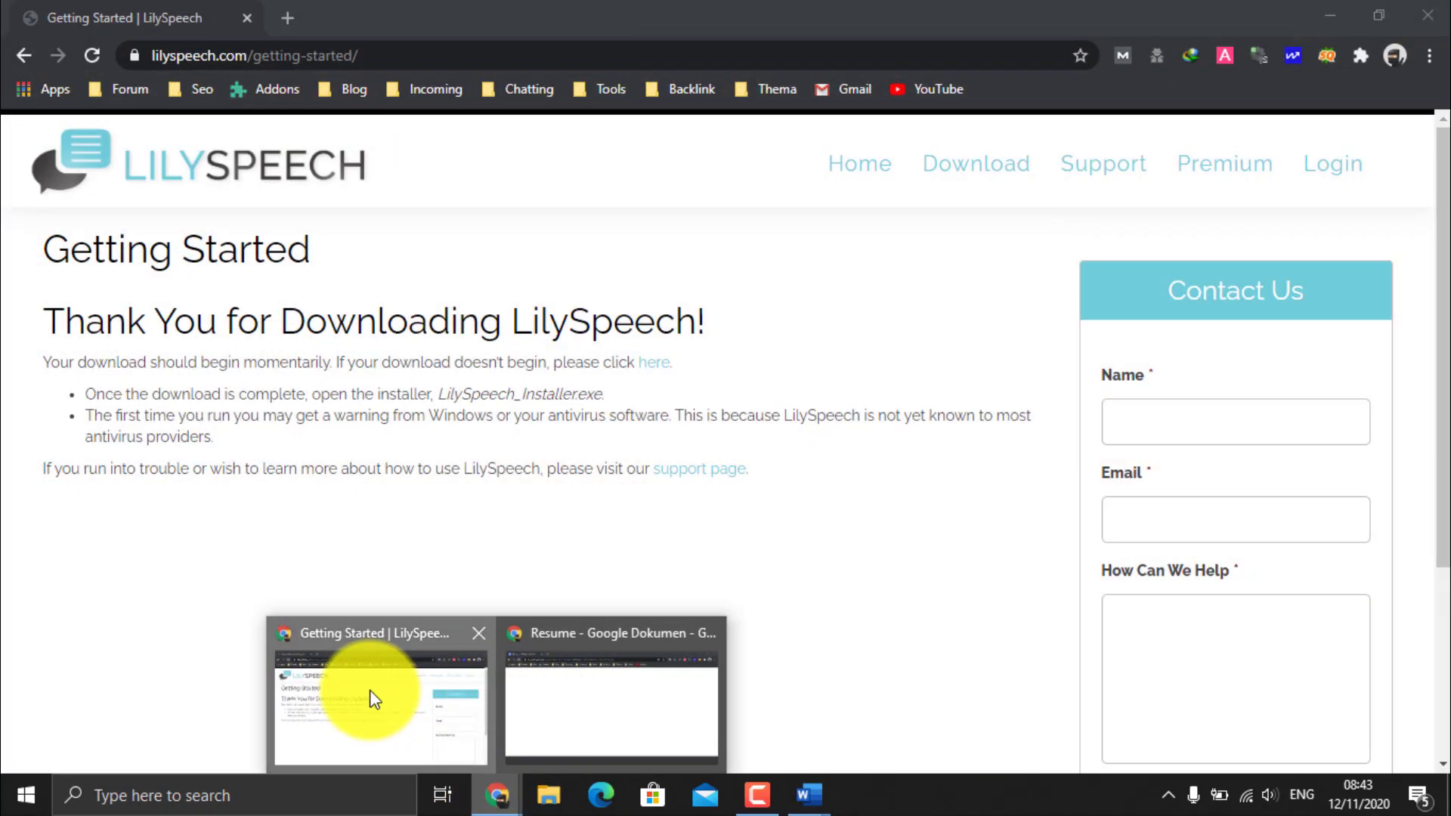
pyautogui.click(370, 700)
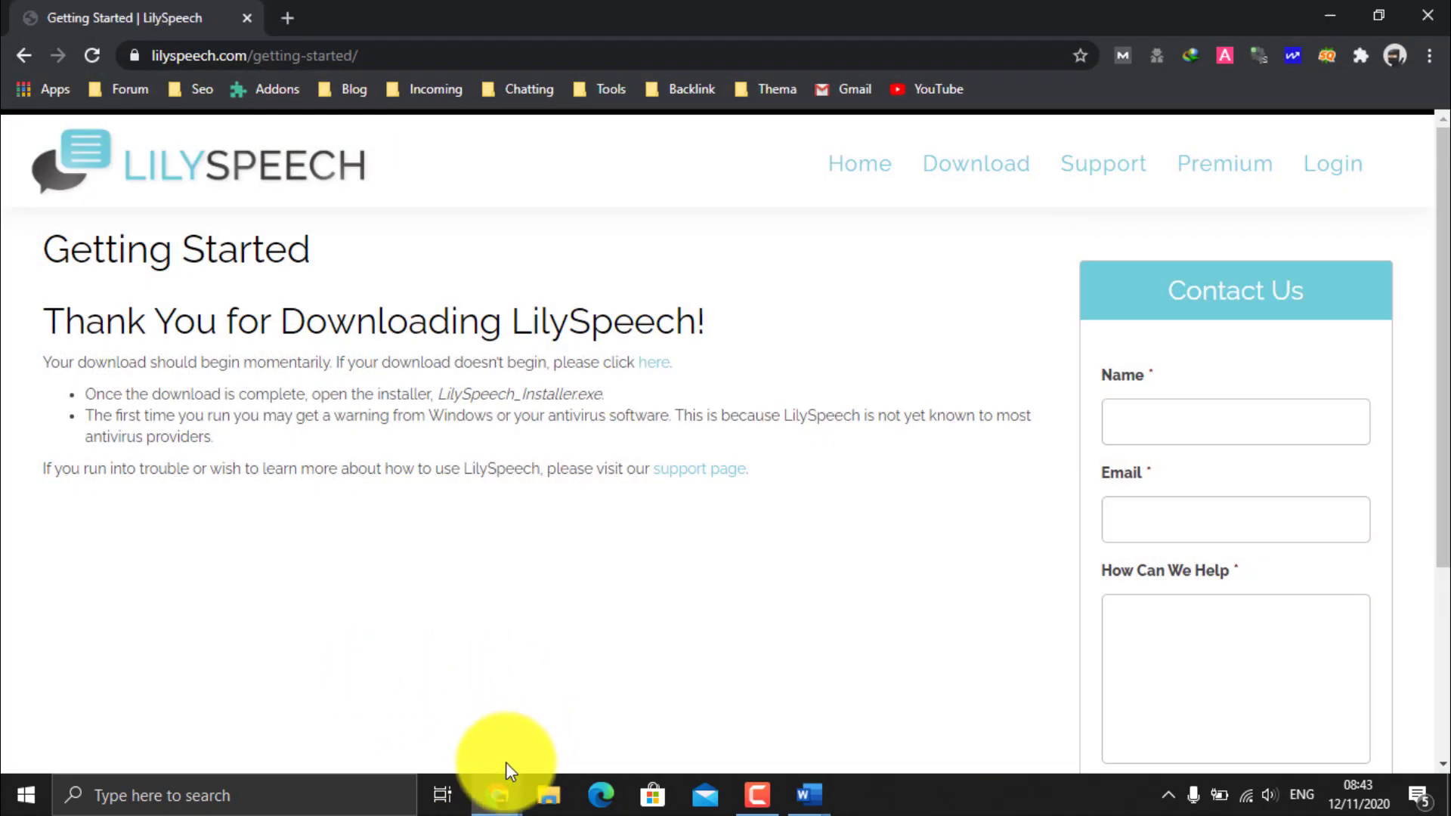
pyautogui.moveTo(496, 795)
pyautogui.click(559, 706)
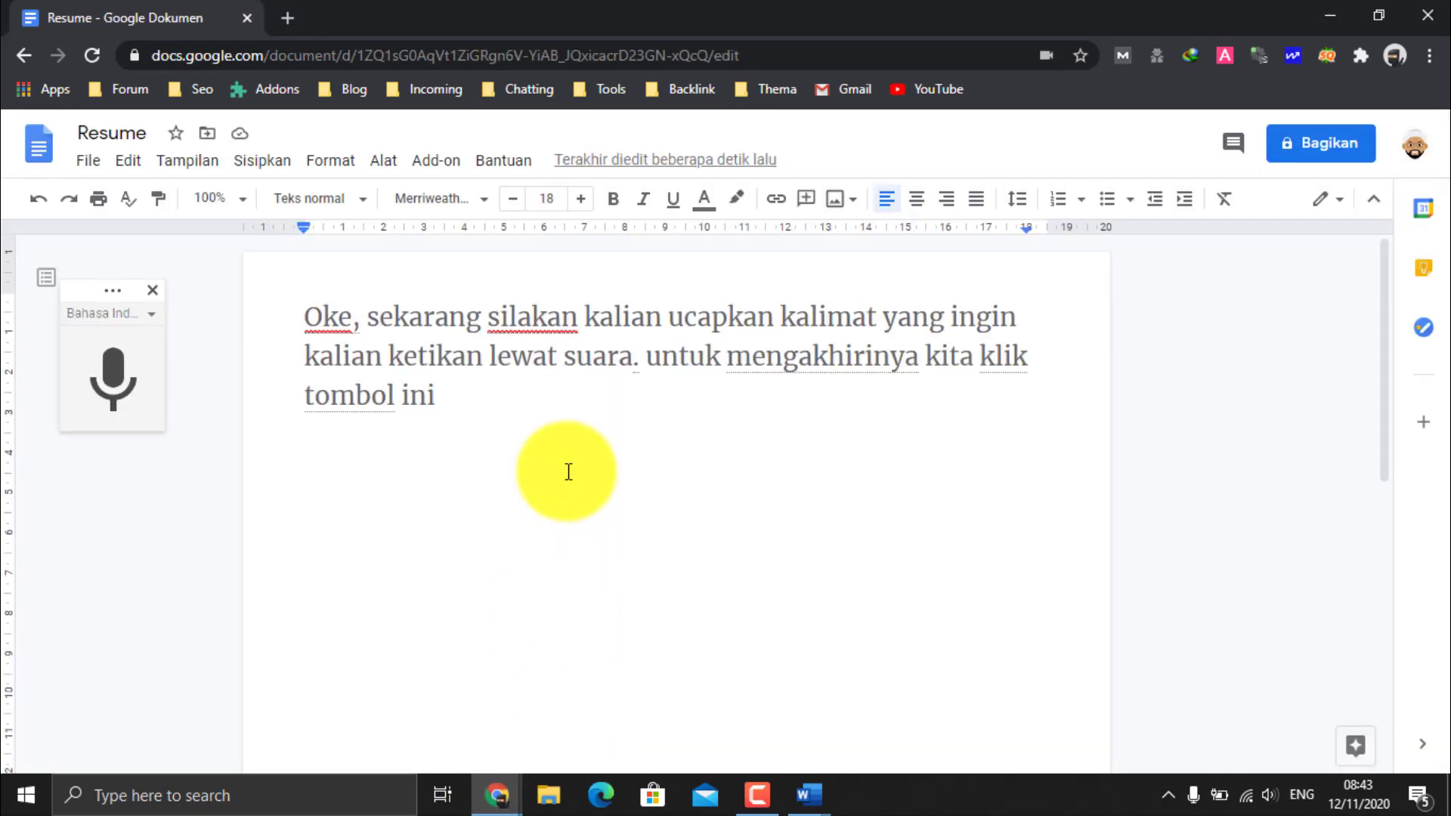
# Erase the previously dictated sentence from the page and restart voice typing.
pyautogui.hotkey('ctrl', 'a')
pyautogui.press('Delete')
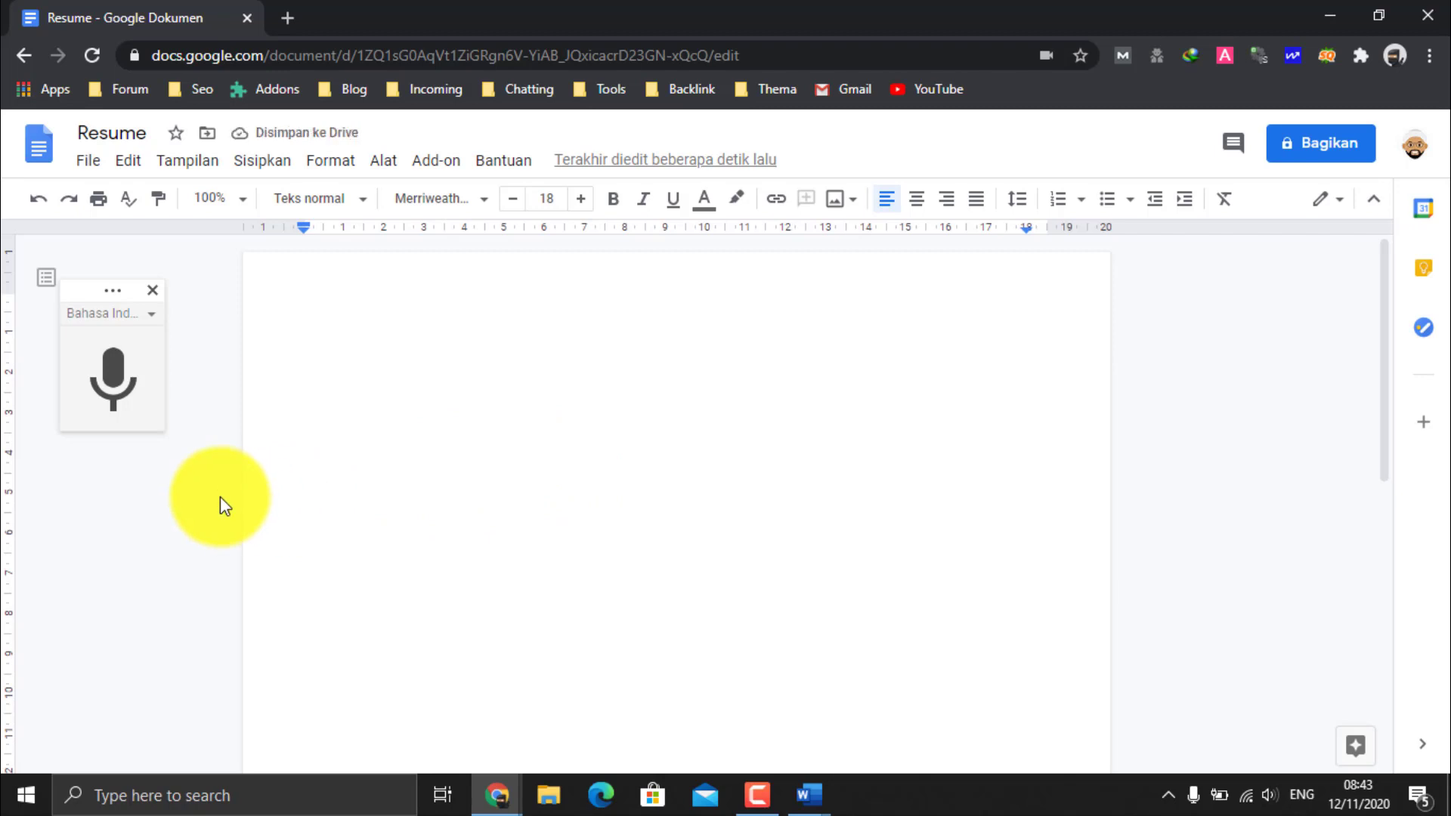
pyautogui.click(96, 391)
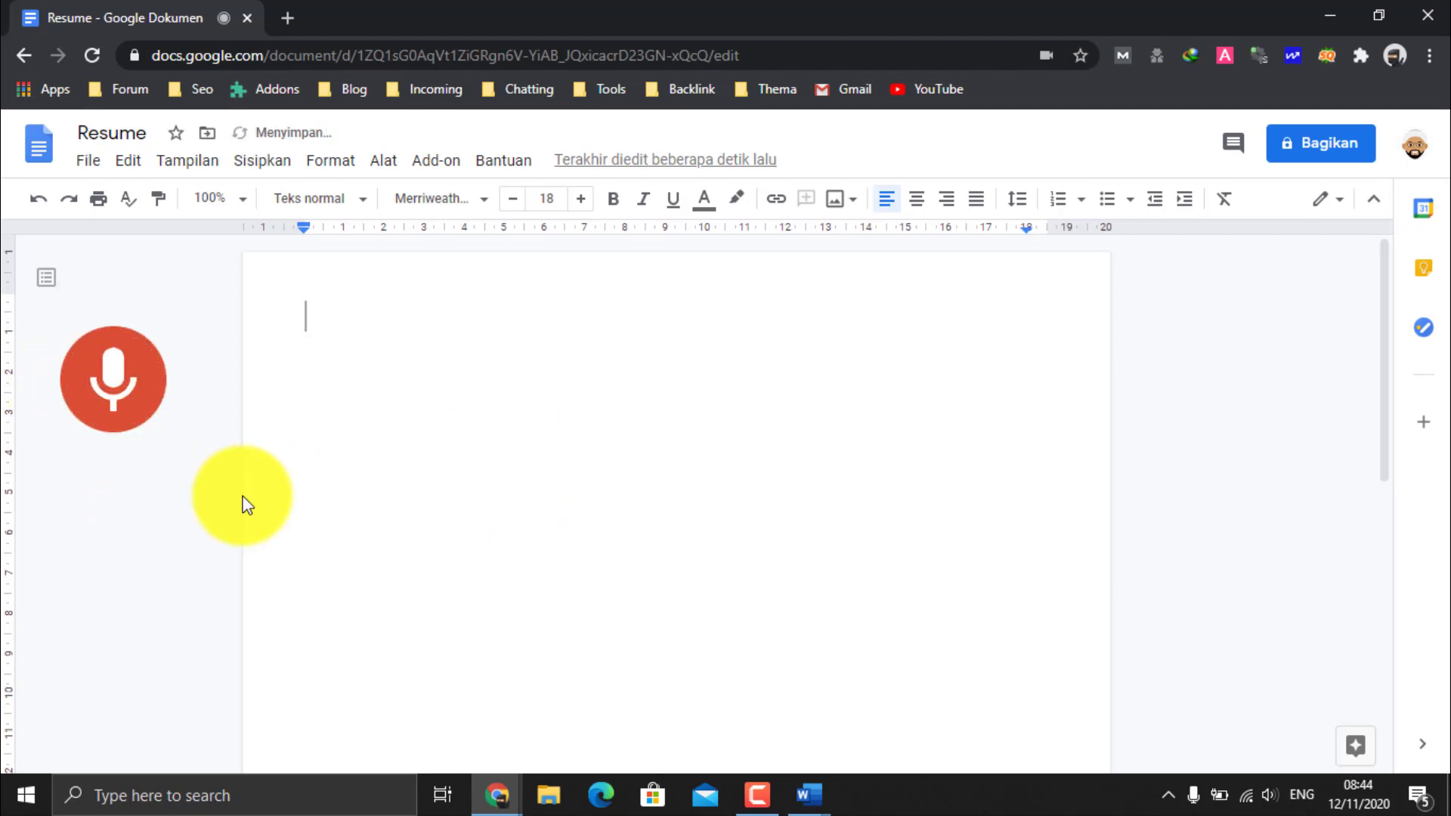